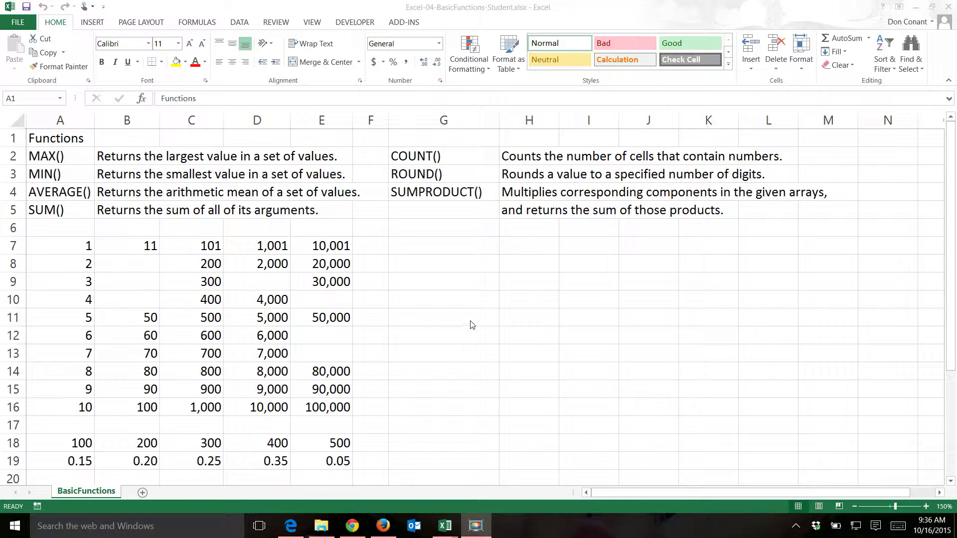
# Enter a MAX formula in cell G7 that returns the largest value in A7:A16.
pyautogui.click(473, 245)
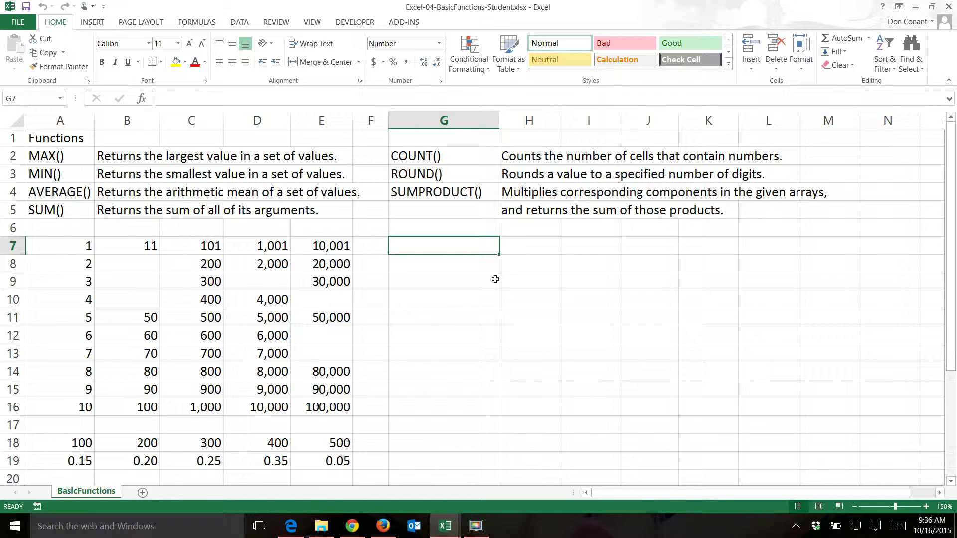
pyautogui.write('=')
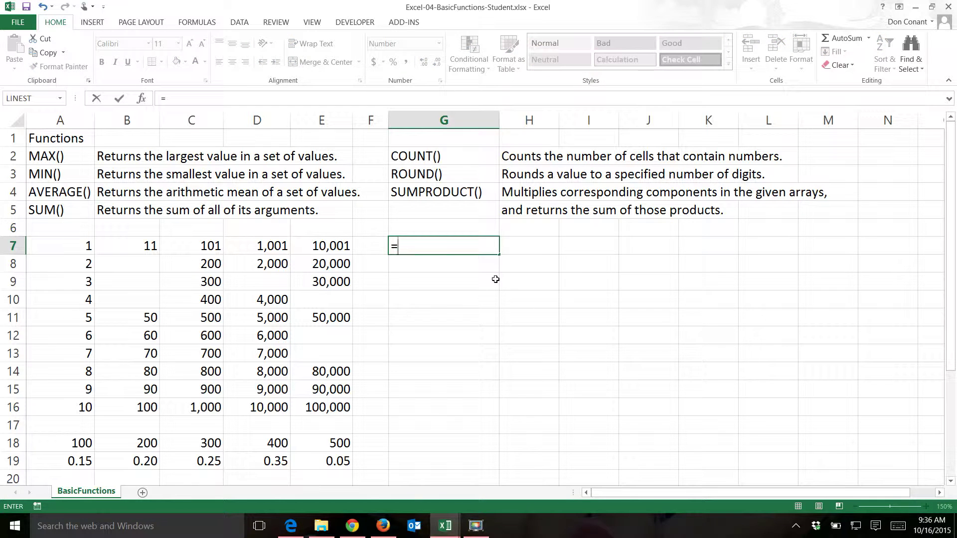
pyautogui.write('max')
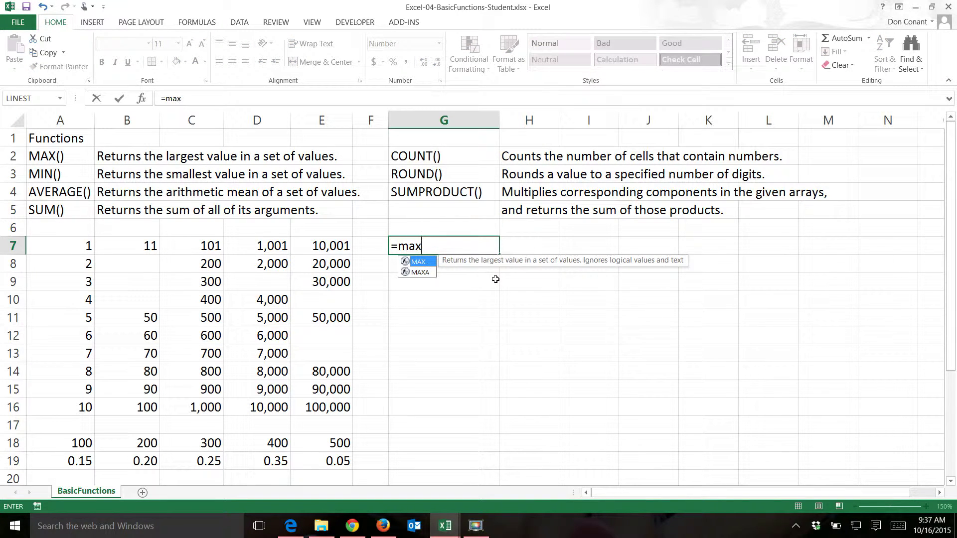
pyautogui.write('(')
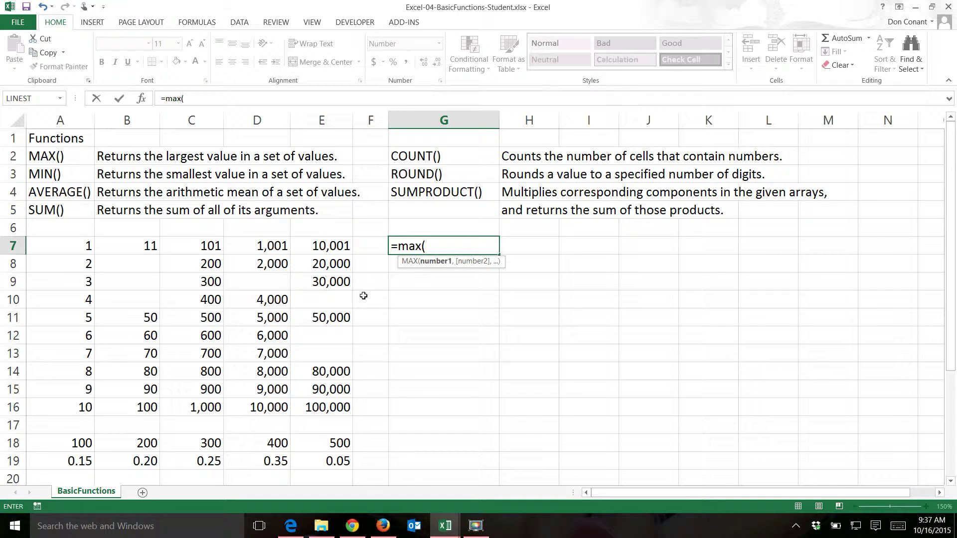
pyautogui.moveTo(75, 249); pyautogui.dragTo(78, 405)
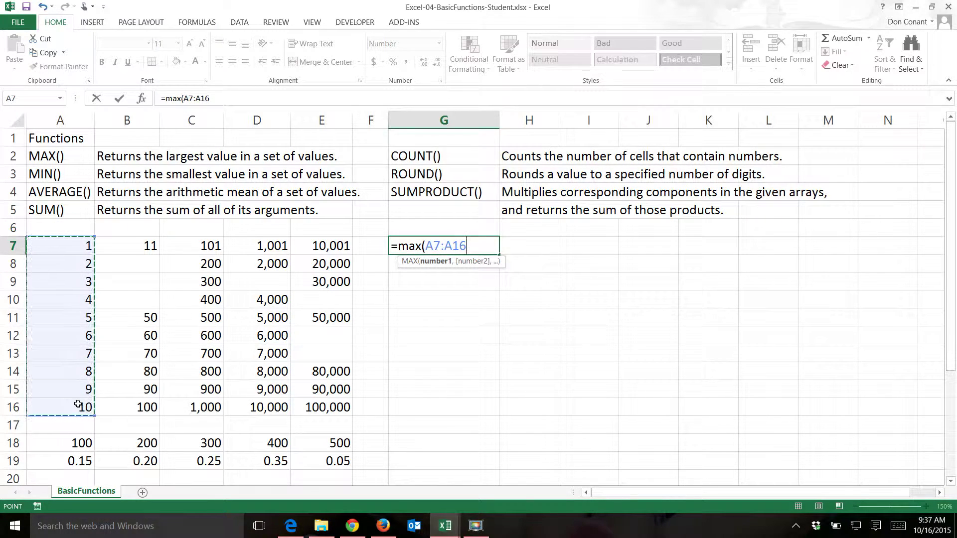
pyautogui.hotkey('ctrl', 'Return')
pyautogui.press('Return')
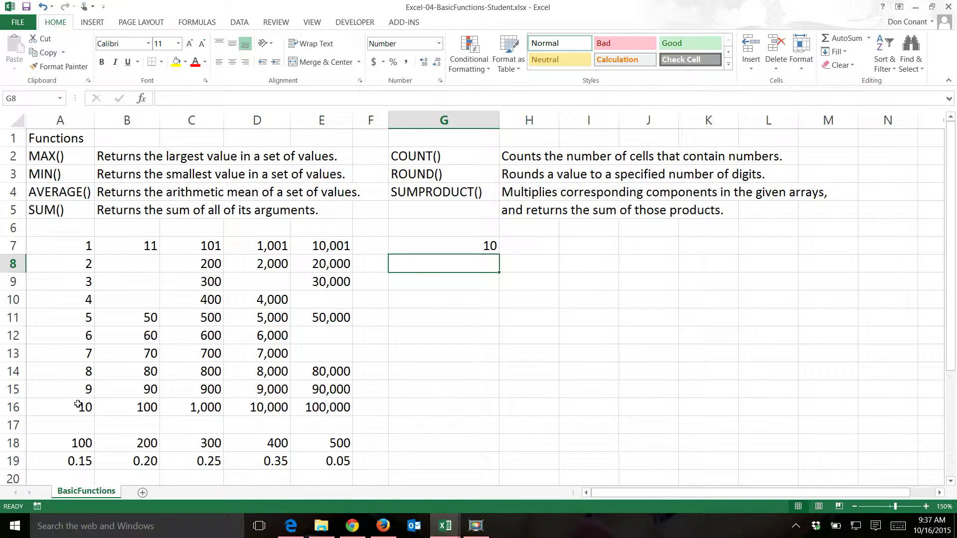
# Enter a FORMULATEXT formula in cell H7 that displays the formula of cell G7.
pyautogui.click(526, 249)
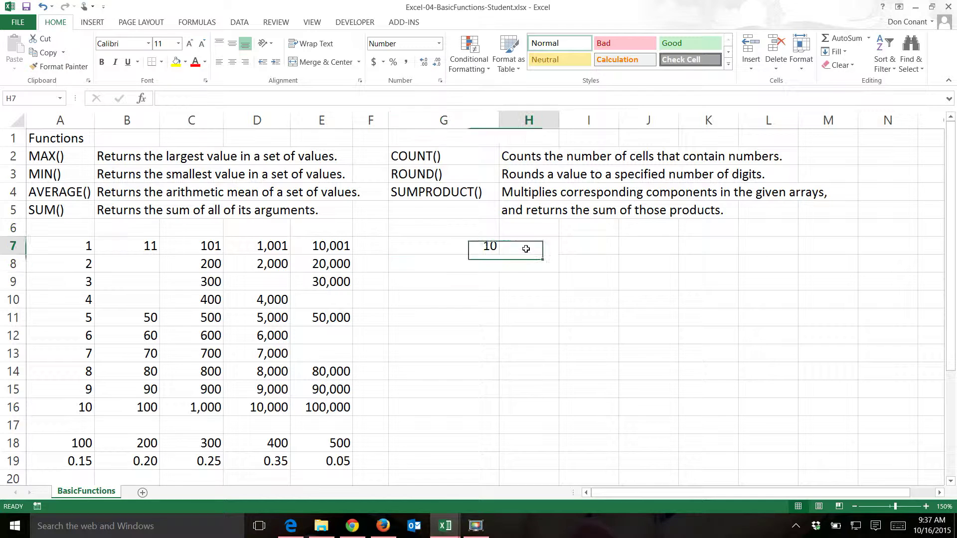
pyautogui.write('=')
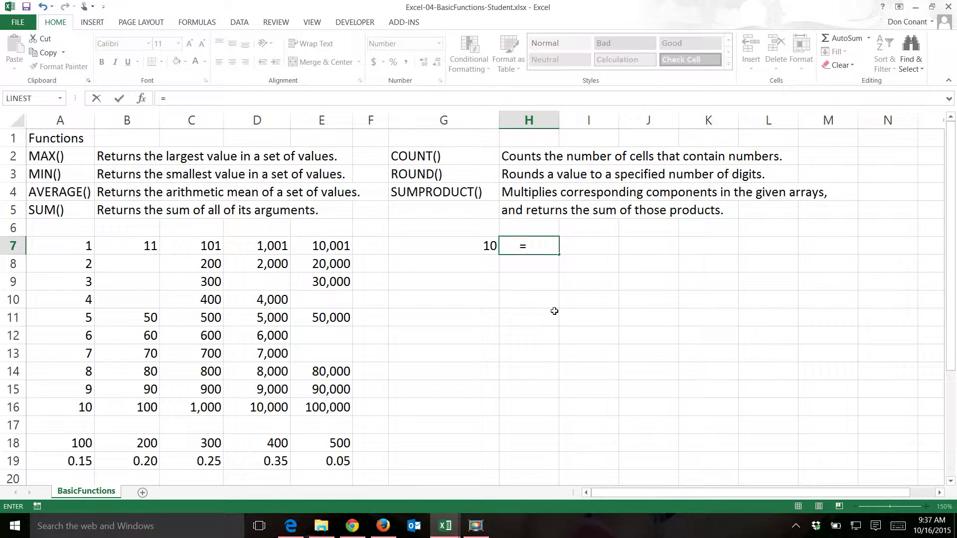
pyautogui.write('fo')
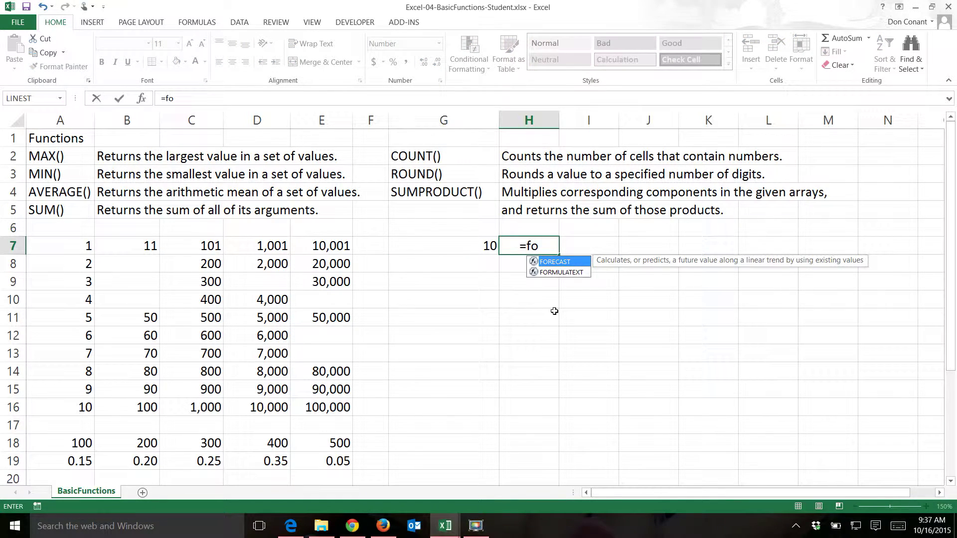
pyautogui.write('rmulat')
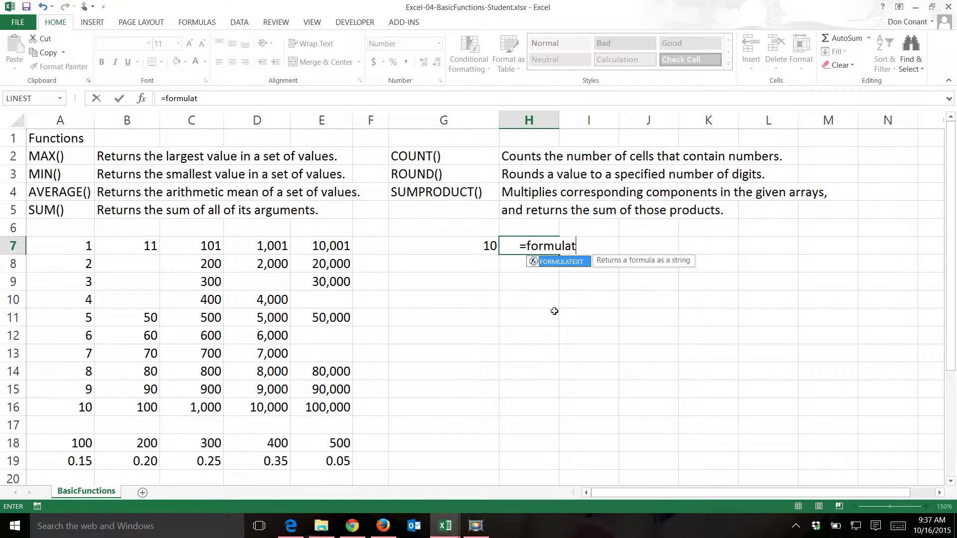
pyautogui.write('ext(')
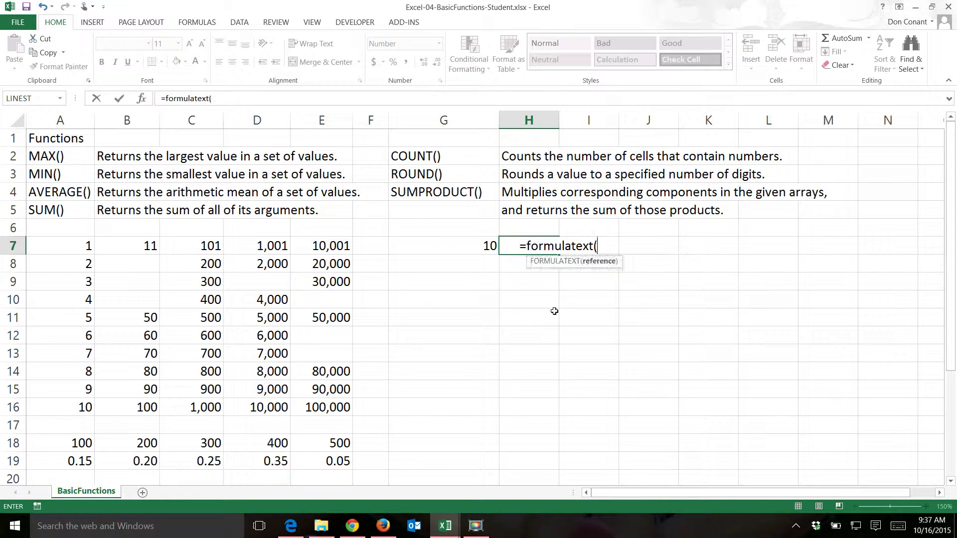
pyautogui.click(455, 249)
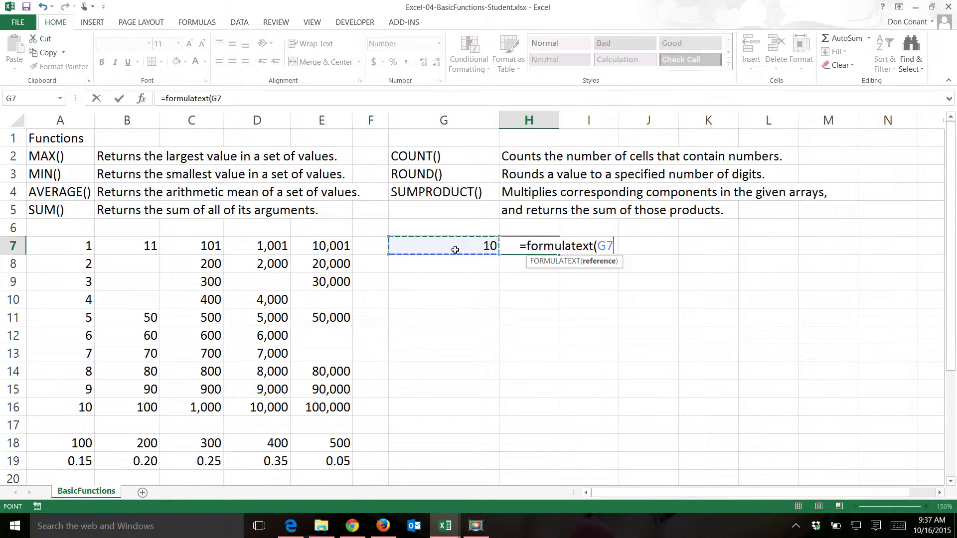
pyautogui.press('Return')
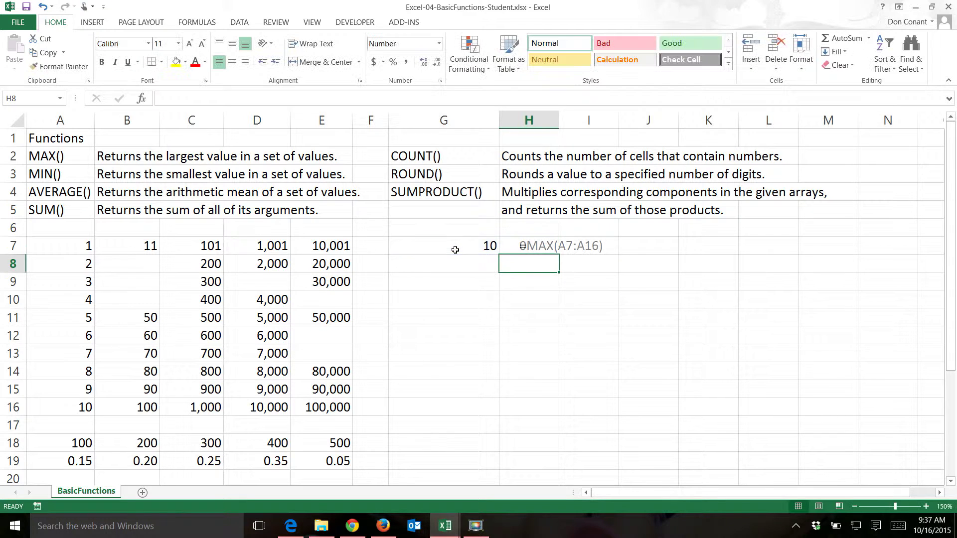
# Enter a MAX formula in cell G8 covering the range A7:A11, cells C13 and D15, and the range E7:E9.
pyautogui.press('Left')
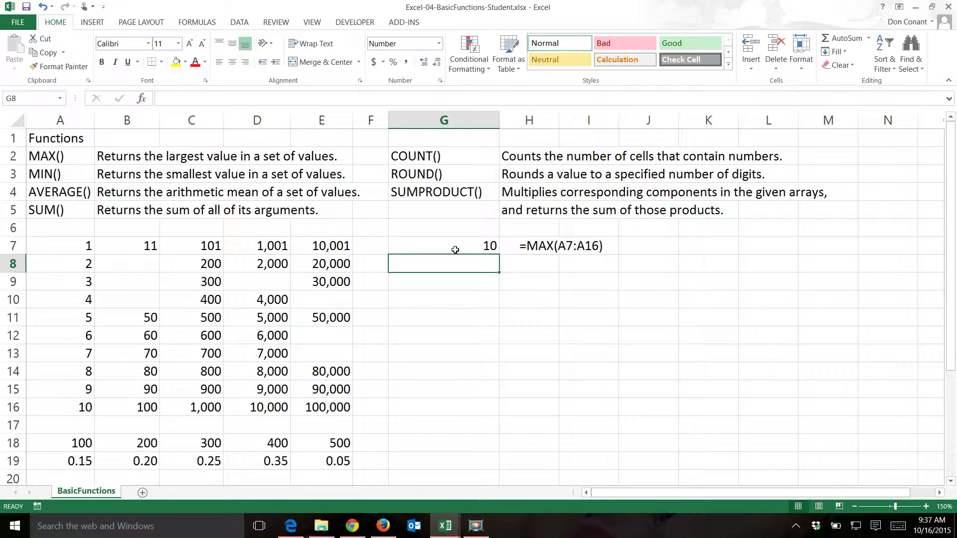
pyautogui.write('=')
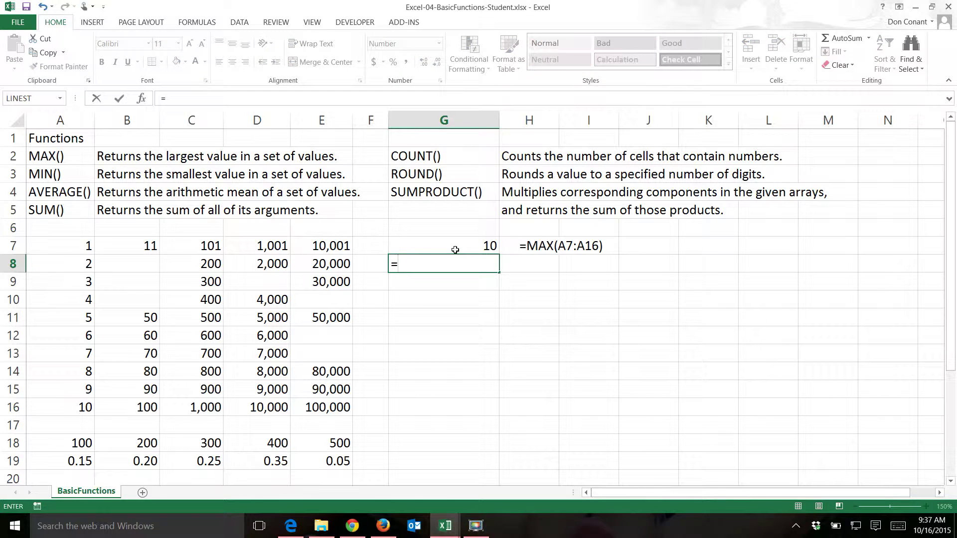
pyautogui.write('ma')
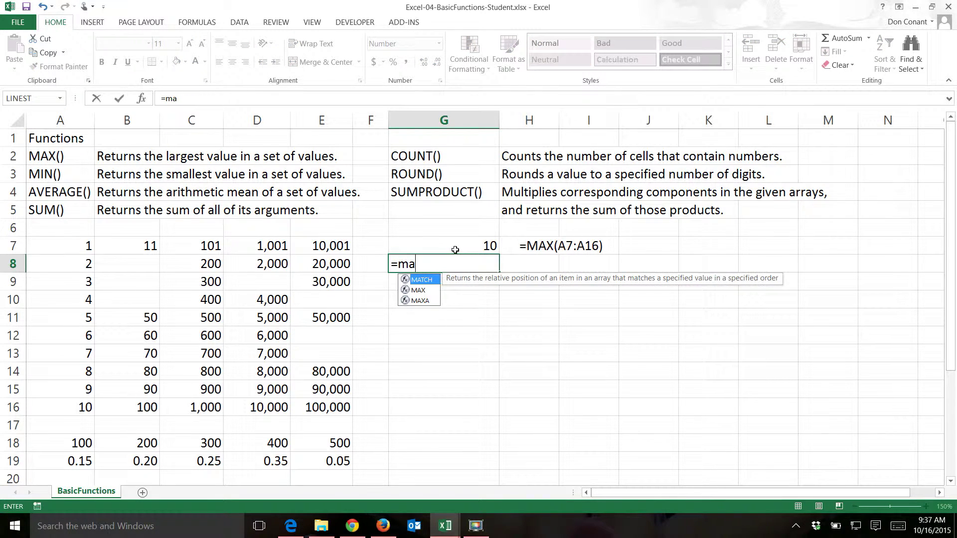
pyautogui.write('x(')
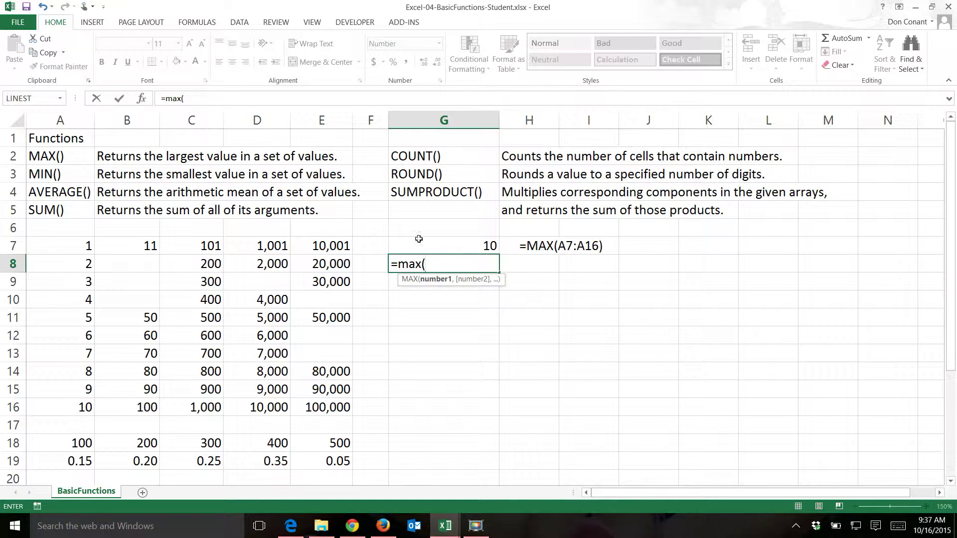
pyautogui.moveTo(85, 245); pyautogui.dragTo(80, 314)
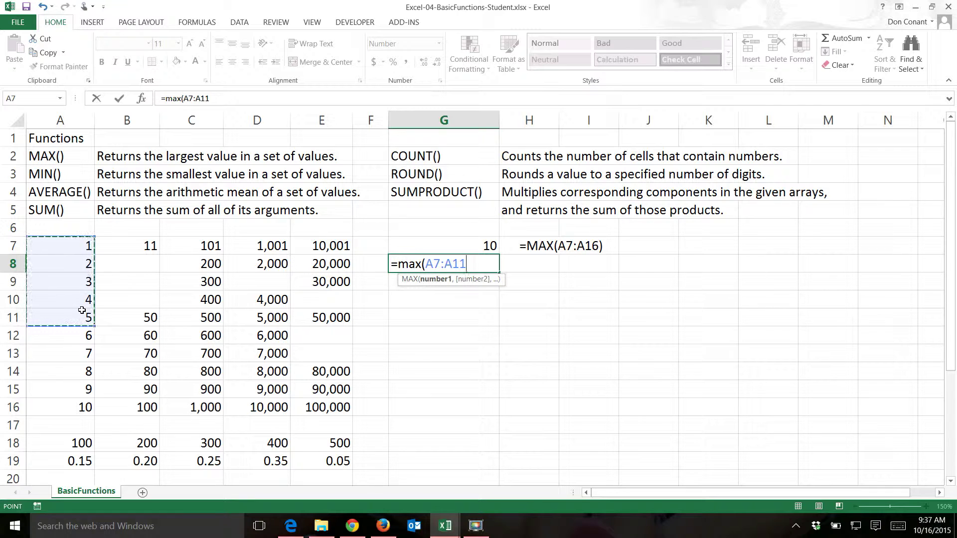
pyautogui.write(',')
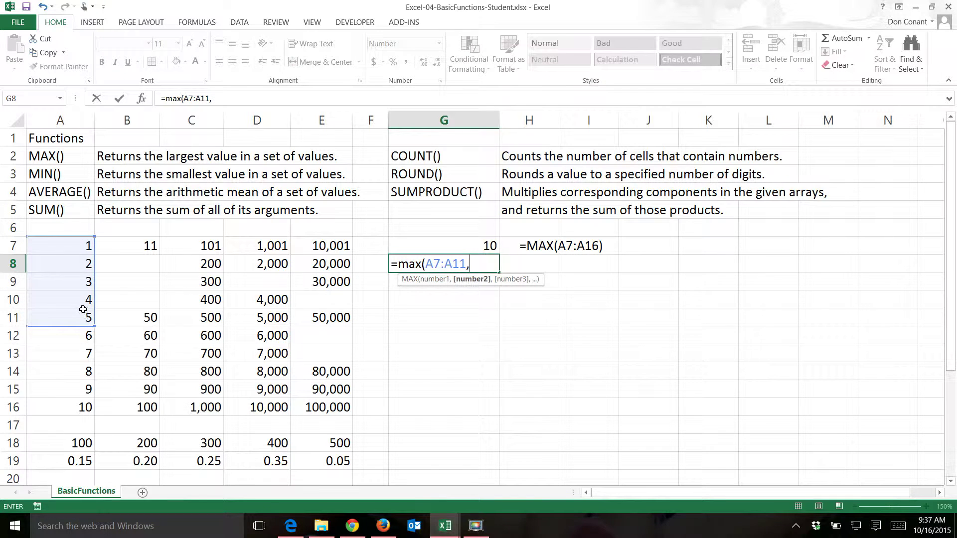
pyautogui.click(213, 353)
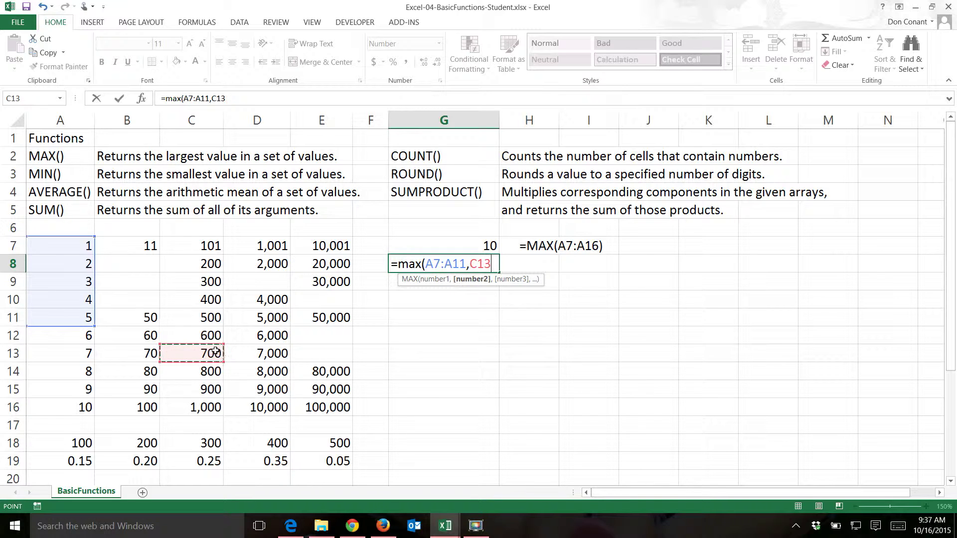
pyautogui.write(',')
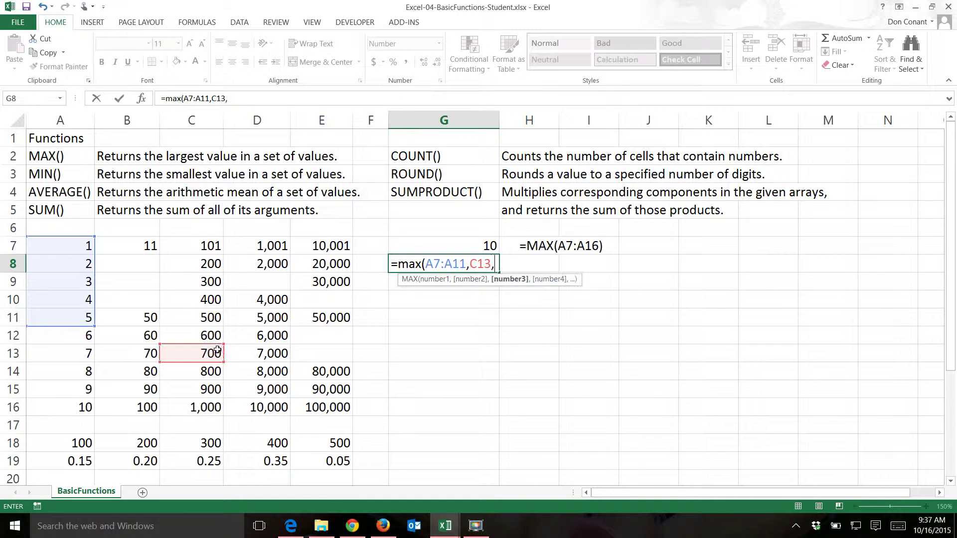
pyautogui.click(263, 390)
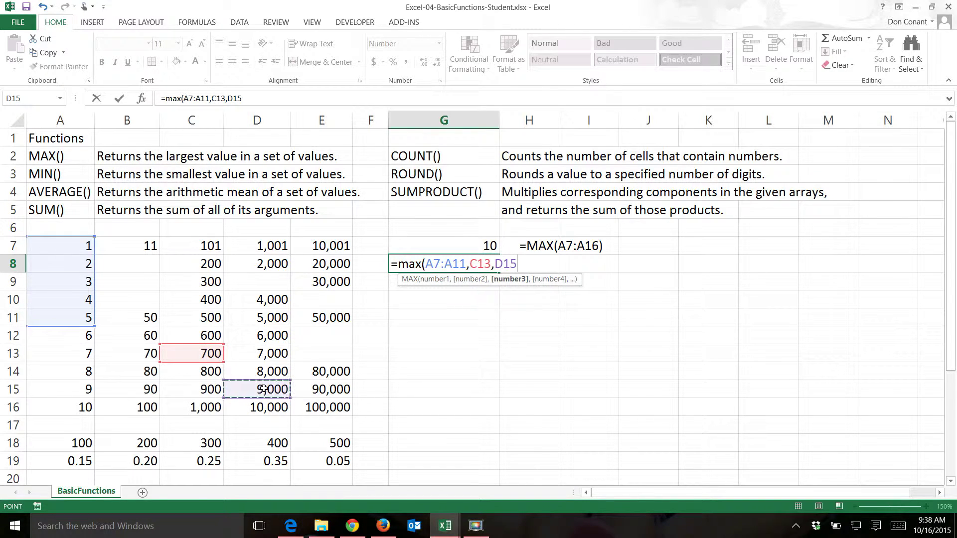
pyautogui.write(',')
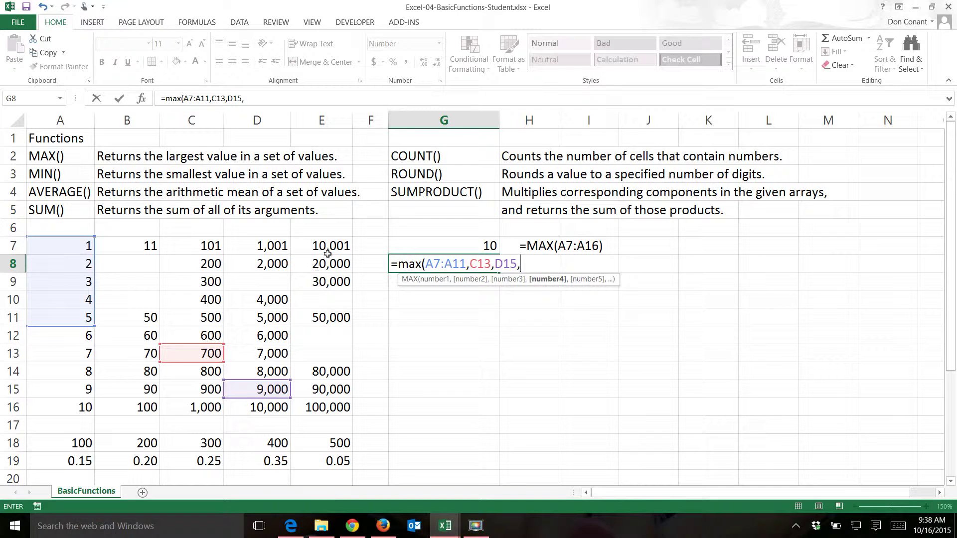
pyautogui.moveTo(325, 245); pyautogui.dragTo(325, 283)
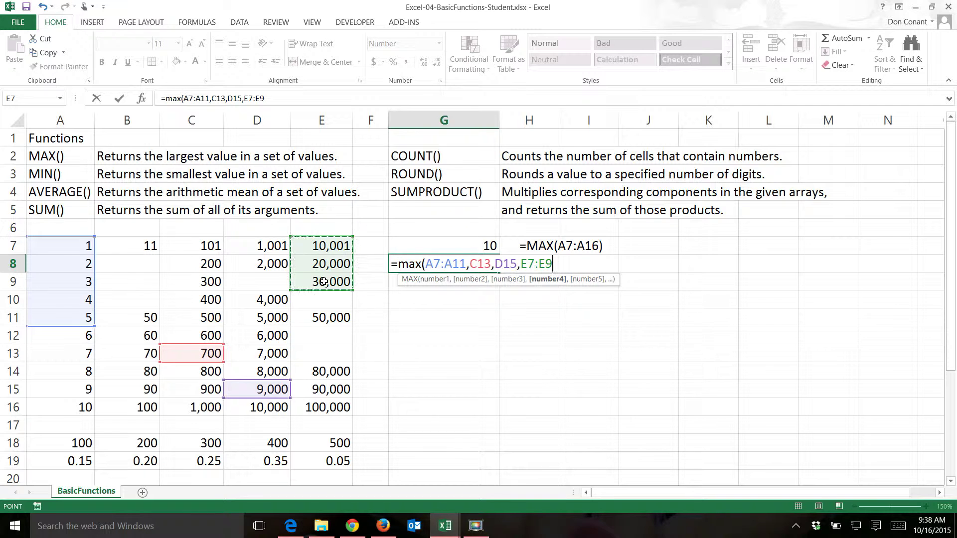
pyautogui.write(')')
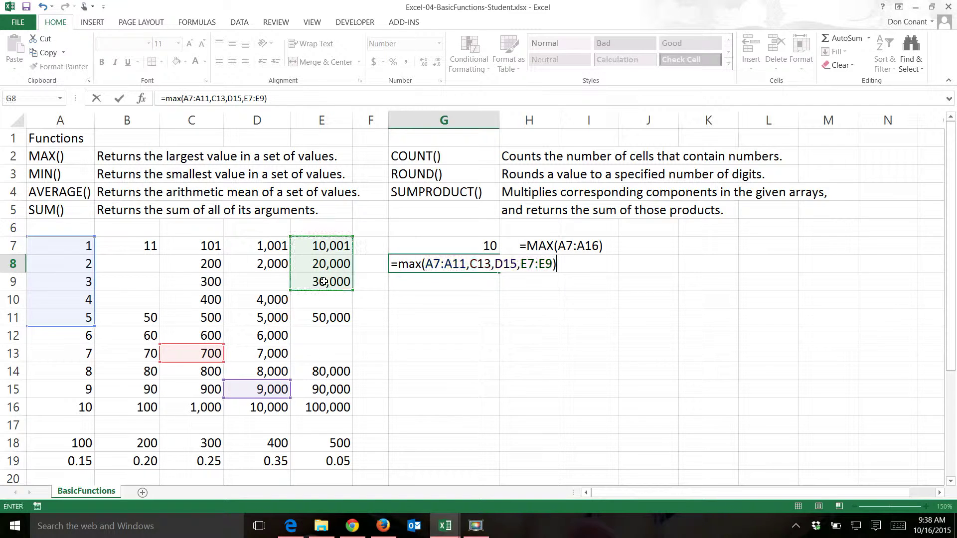
pyautogui.press('Return')
# Copy the FORMULATEXT formula from cell H7 down to H8.
pyautogui.press('Up')
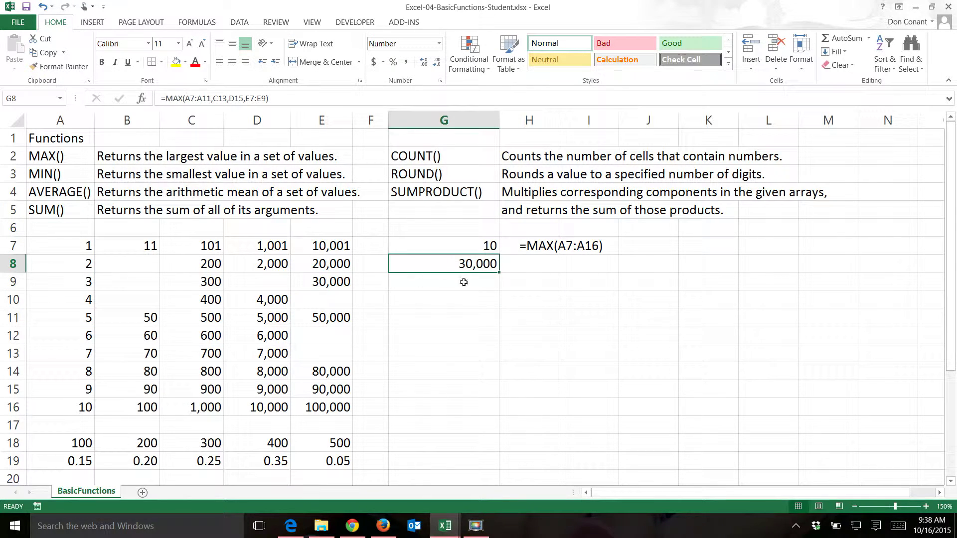
pyautogui.click(519, 246)
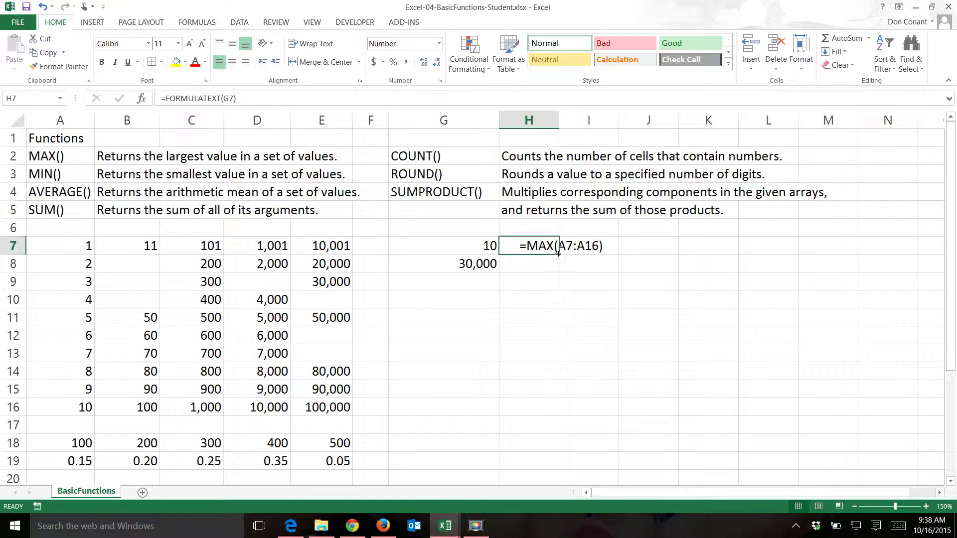
pyautogui.moveTo(557, 255); pyautogui.dragTo(558, 273)
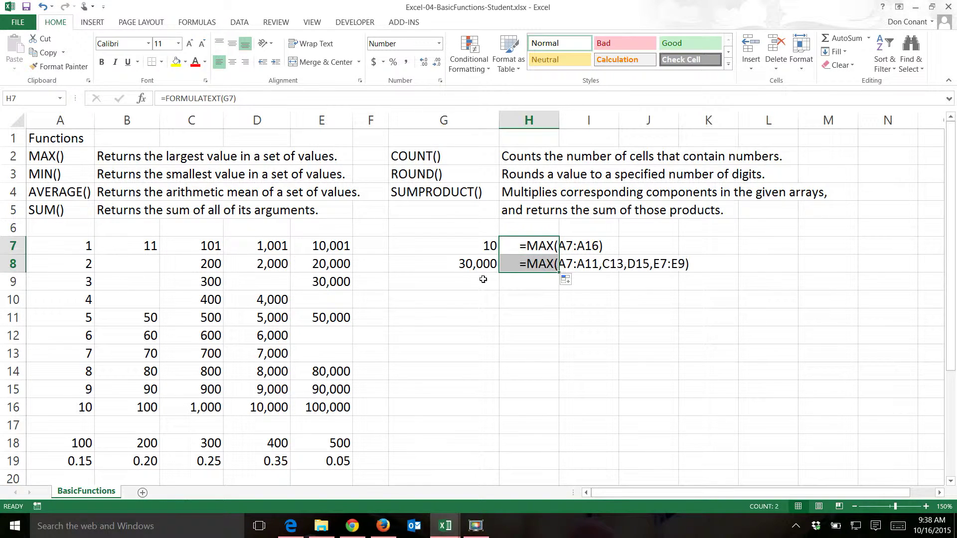
# Enter a MIN formula in cell G9 that returns the smallest value in A7:A16.
pyautogui.click(455, 282)
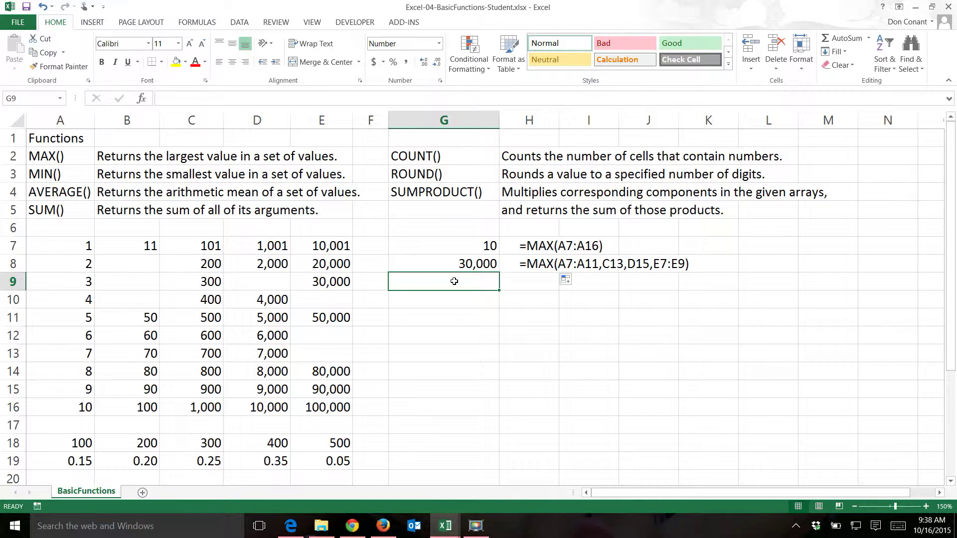
pyautogui.write('=mi')
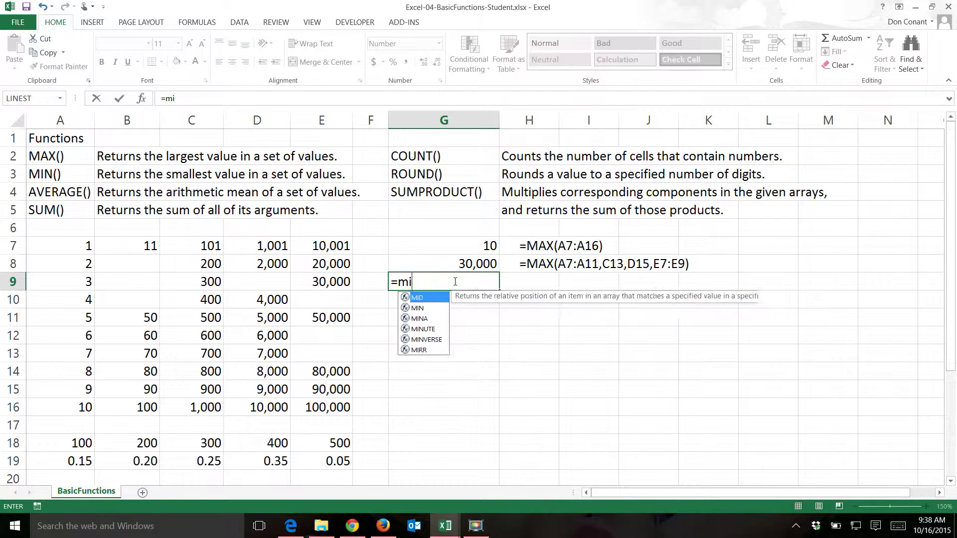
pyautogui.write('n(')
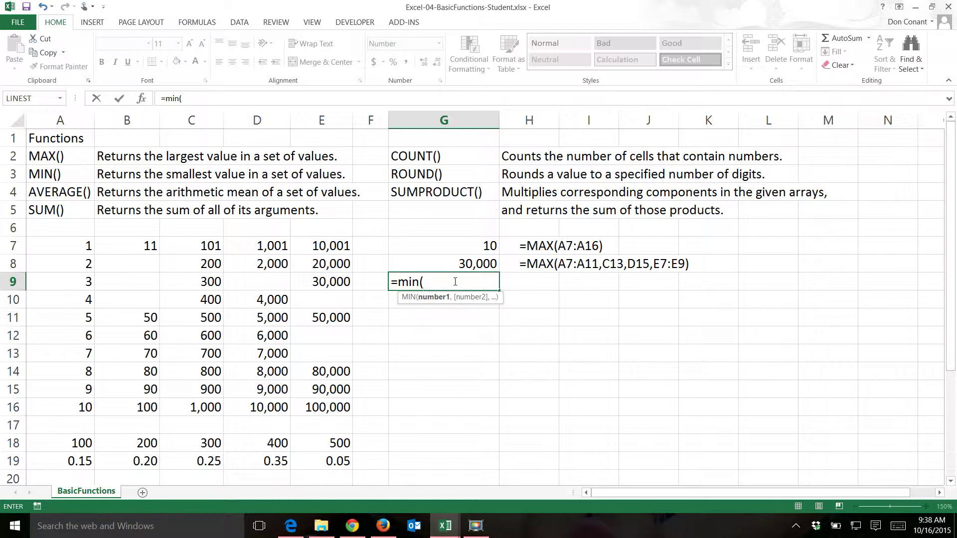
pyautogui.moveTo(75, 245); pyautogui.dragTo(71, 401)
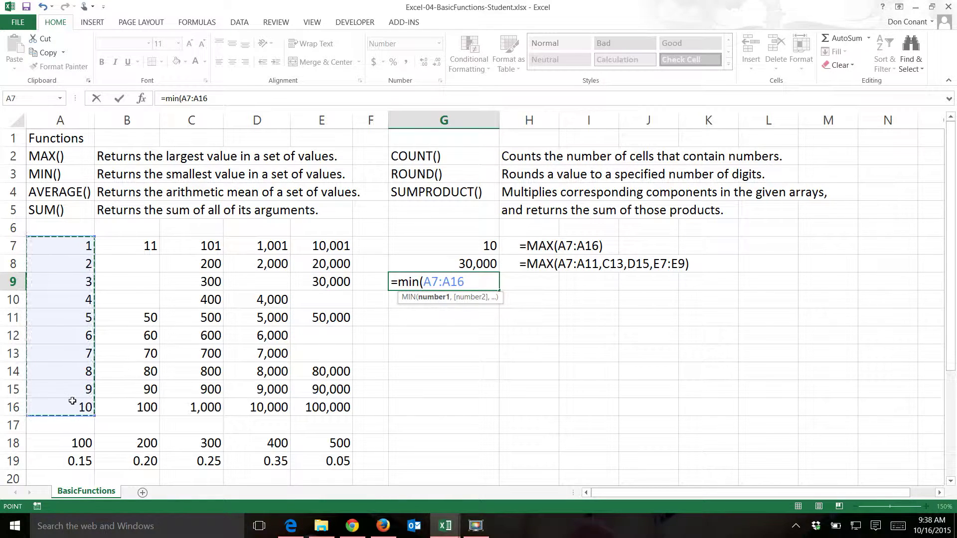
pyautogui.write(')')
pyautogui.press('Return')
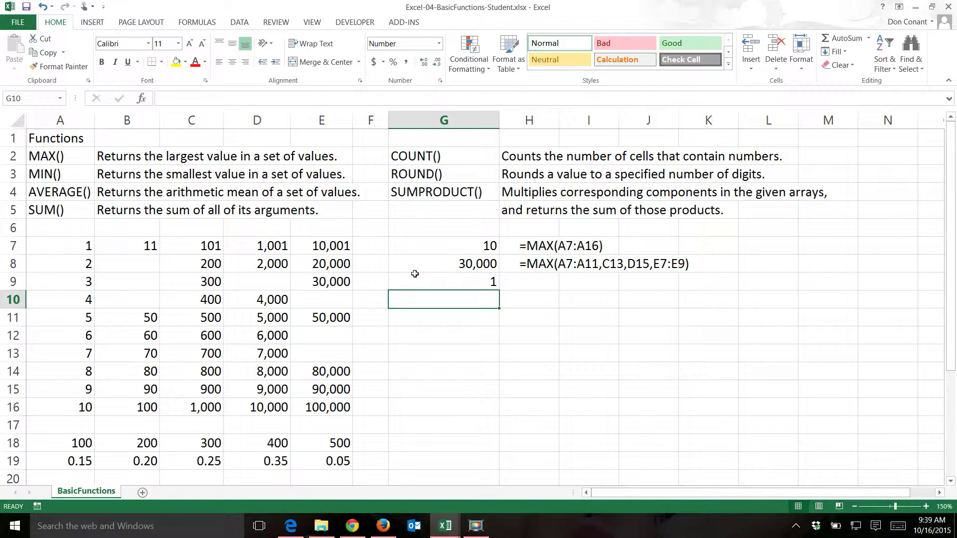
# Enter a MIN formula in cell G10 covering A7:A11, cells B12 and C9, and the range D10:D14.
pyautogui.write('=mi')
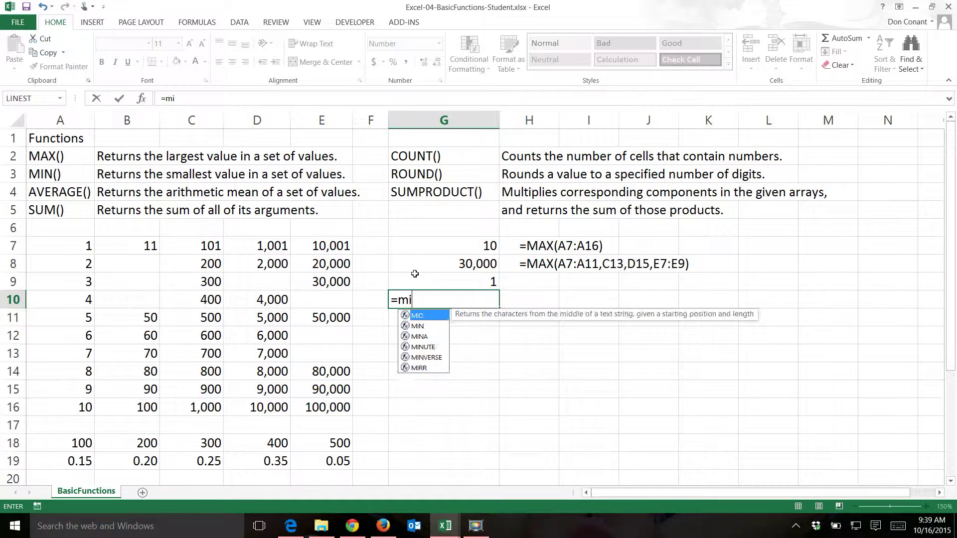
pyautogui.write('n(')
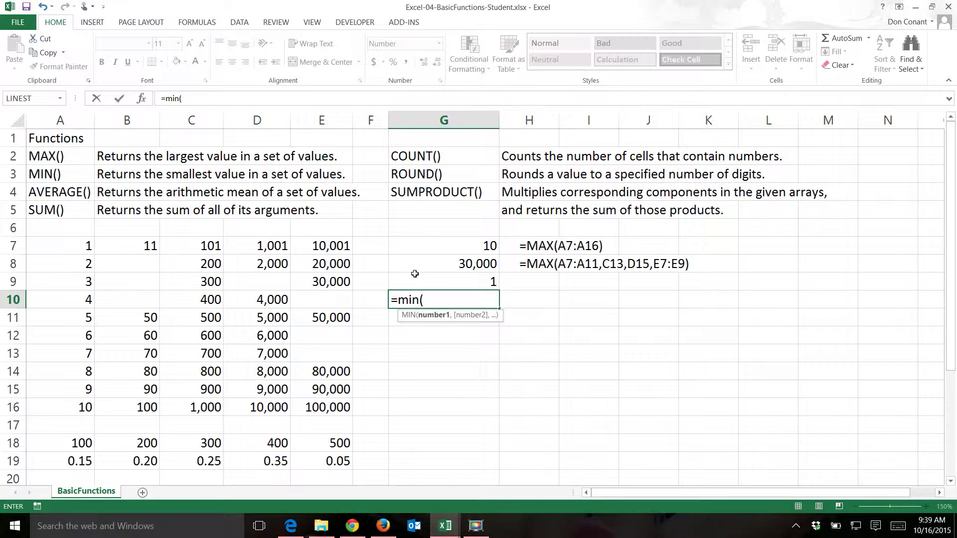
pyautogui.moveTo(78, 247); pyautogui.dragTo(77, 321)
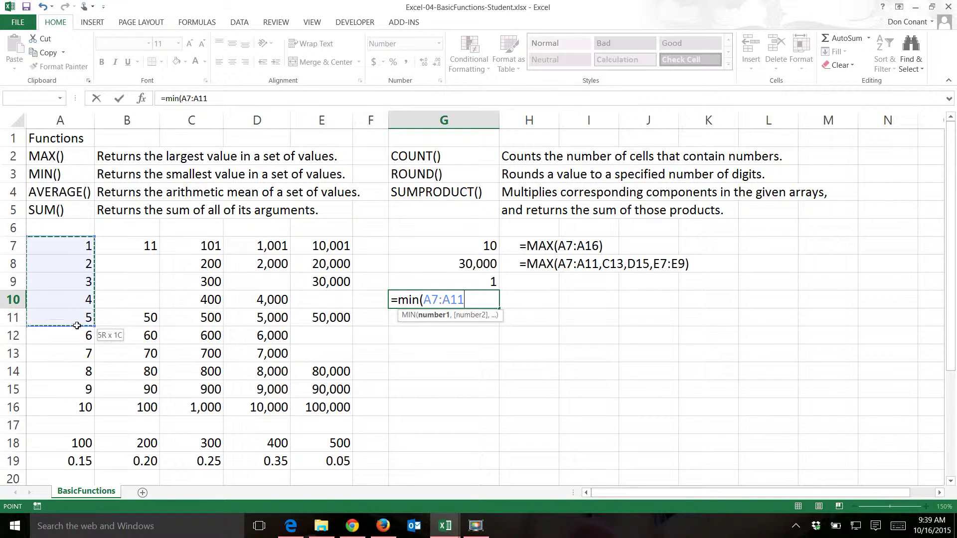
pyautogui.write(',')
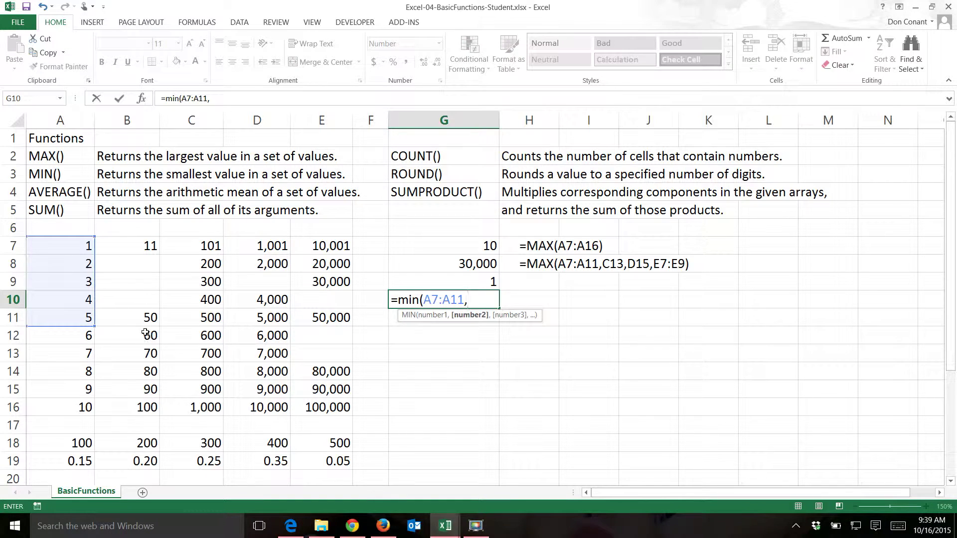
pyautogui.click(145, 332)
pyautogui.write(',')
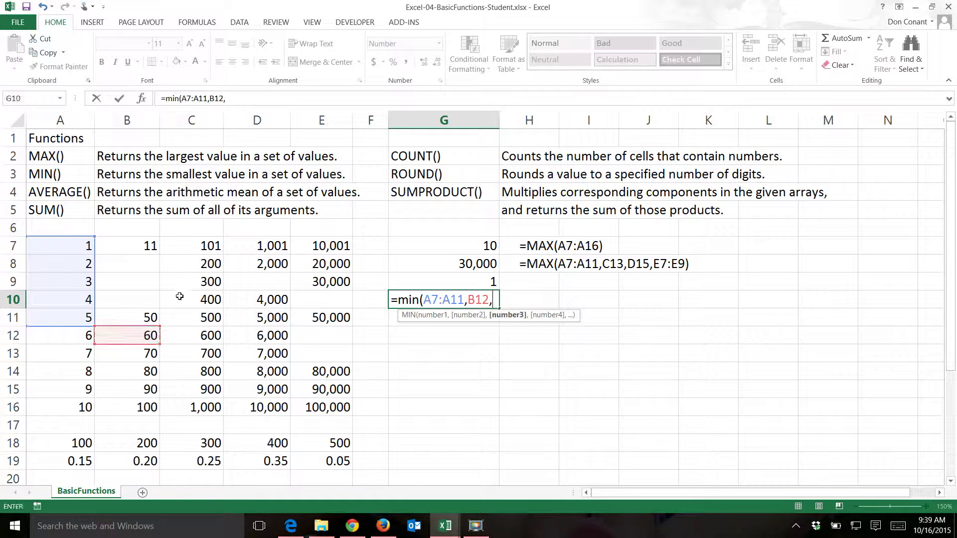
pyautogui.click(203, 282)
pyautogui.write(',')
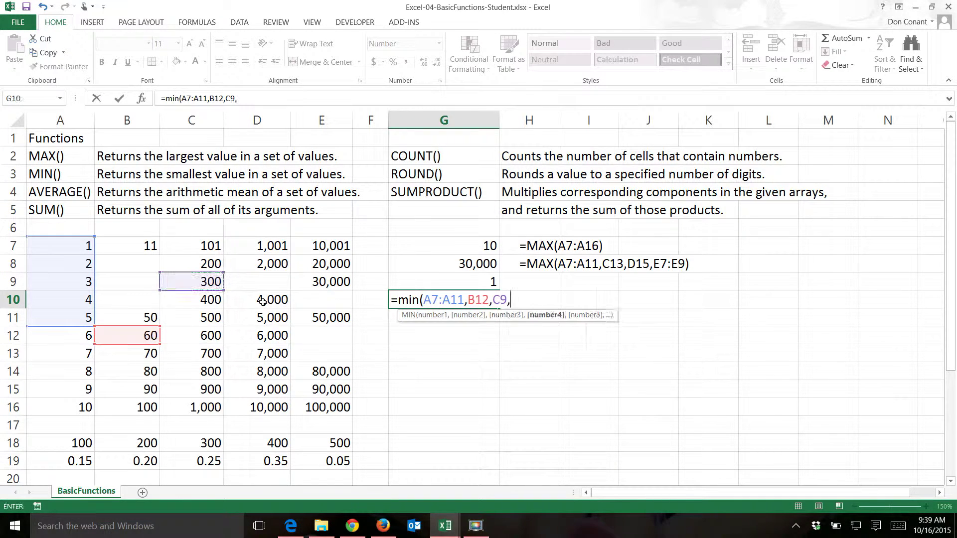
pyautogui.click(260, 303)
pyautogui.moveTo(262, 317); pyautogui.dragTo(258, 372)
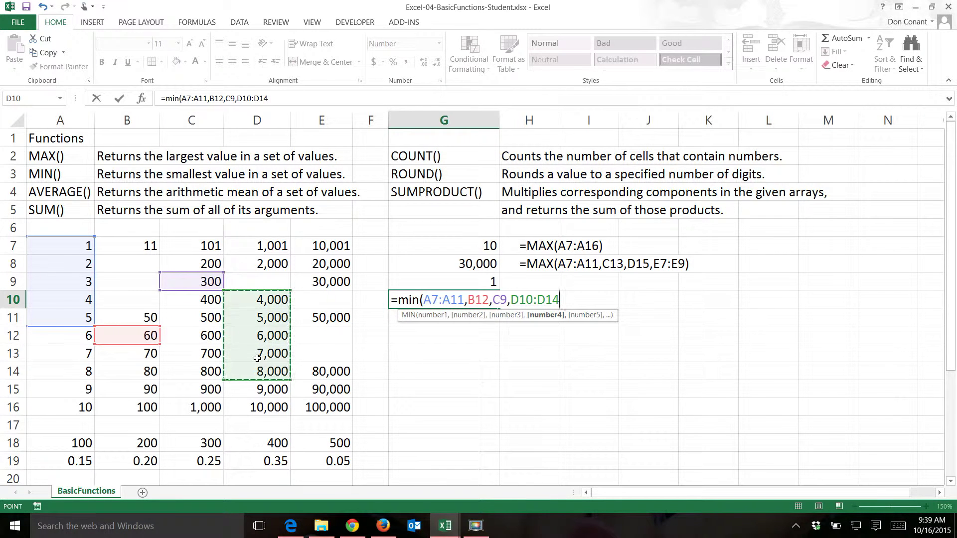
pyautogui.write(')')
pyautogui.press('Return')
pyautogui.press('Up')
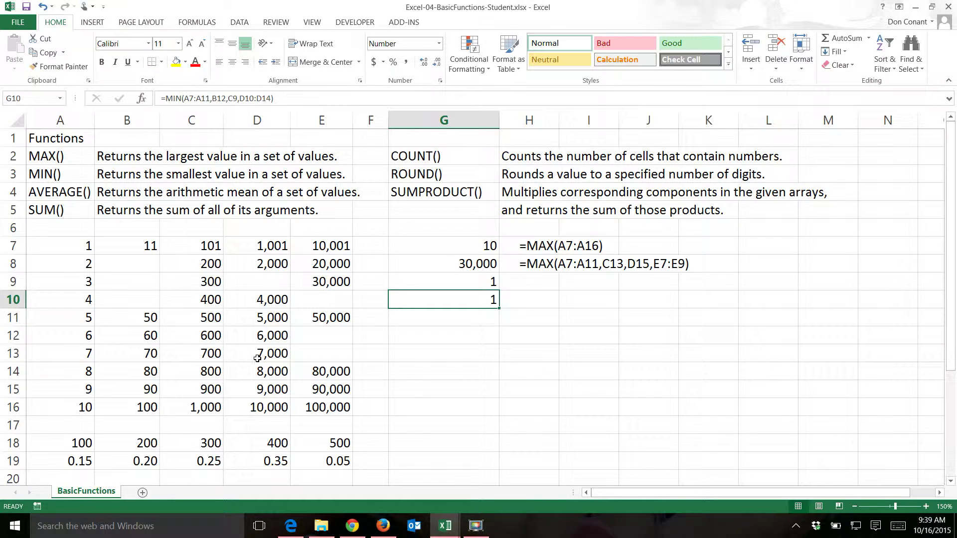
# Copy the FORMULATEXT formula from cell H8 down through H10.
pyautogui.click(537, 286)
pyautogui.click(556, 270)
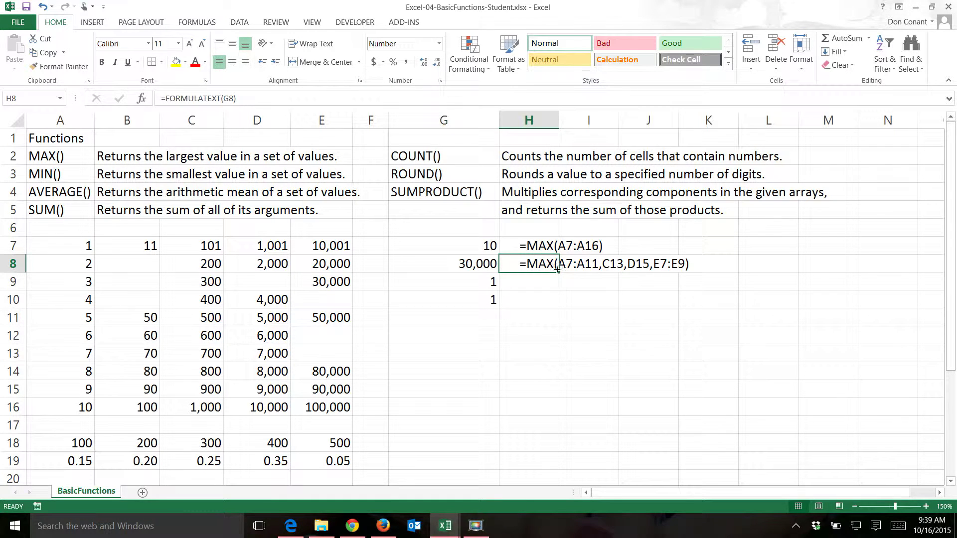
pyautogui.moveTo(559, 272); pyautogui.dragTo(557, 309)
# Enter an AVERAGE formula in cell G11 for the range A7:A16.
pyautogui.click(485, 317)
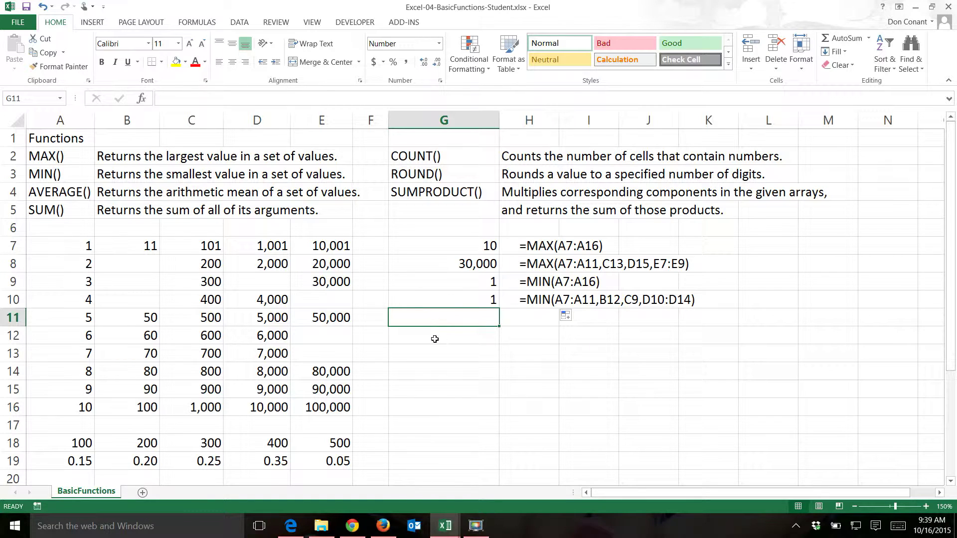
pyautogui.write('=a')
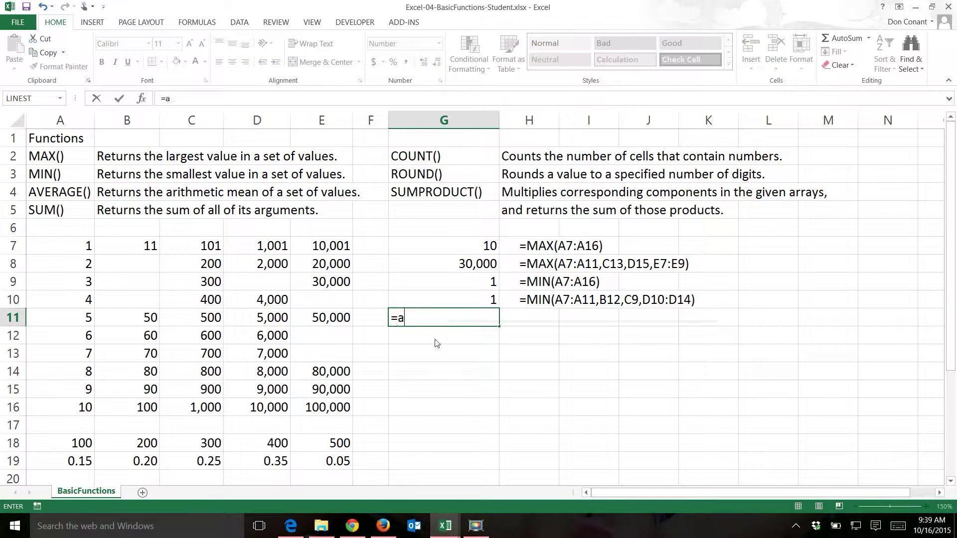
pyautogui.write('verag')
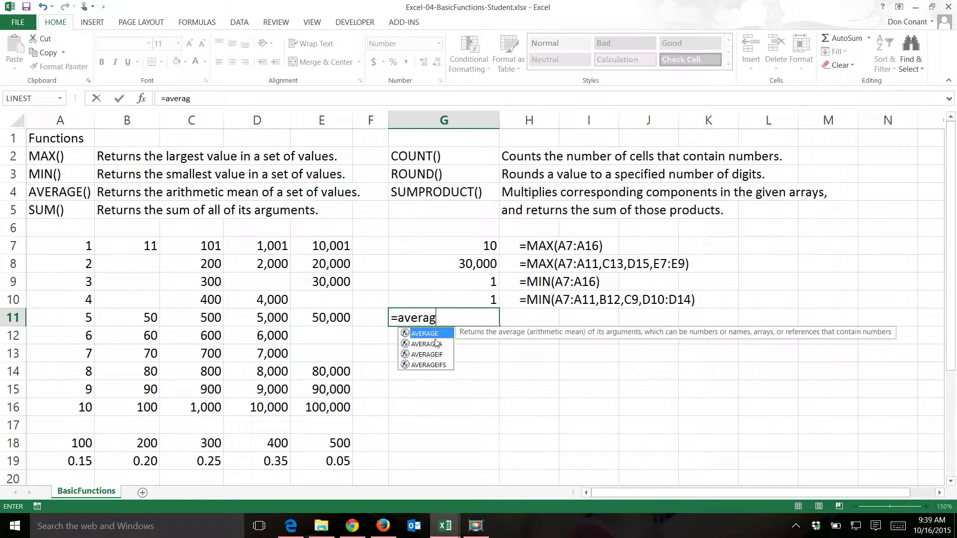
pyautogui.write('e(')
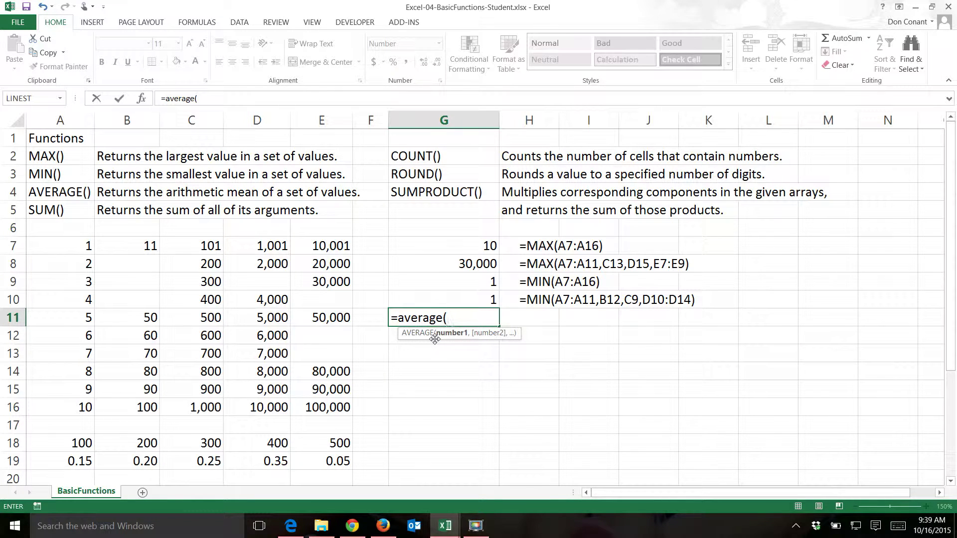
pyautogui.moveTo(78, 244); pyautogui.dragTo(77, 403)
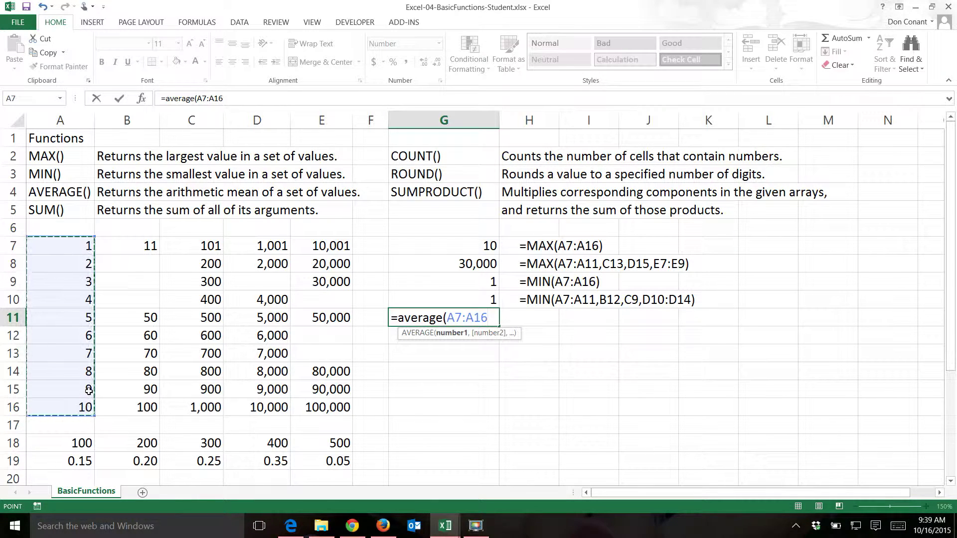
pyautogui.write(')')
pyautogui.press('Return')
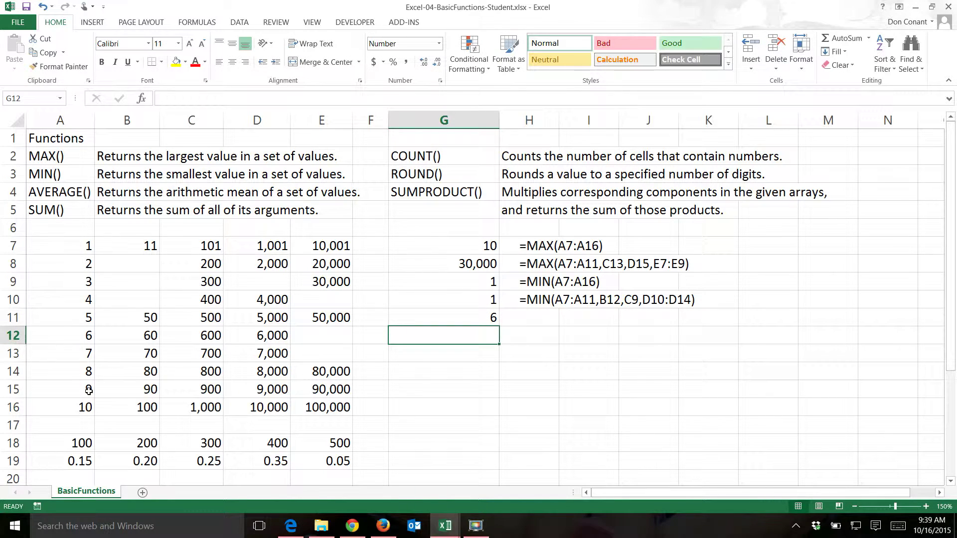
# Enter an AVERAGE formula in cell G12 covering the ranges A7:A13 and C9:C13 plus cells D12 and E9.
pyautogui.write('=')
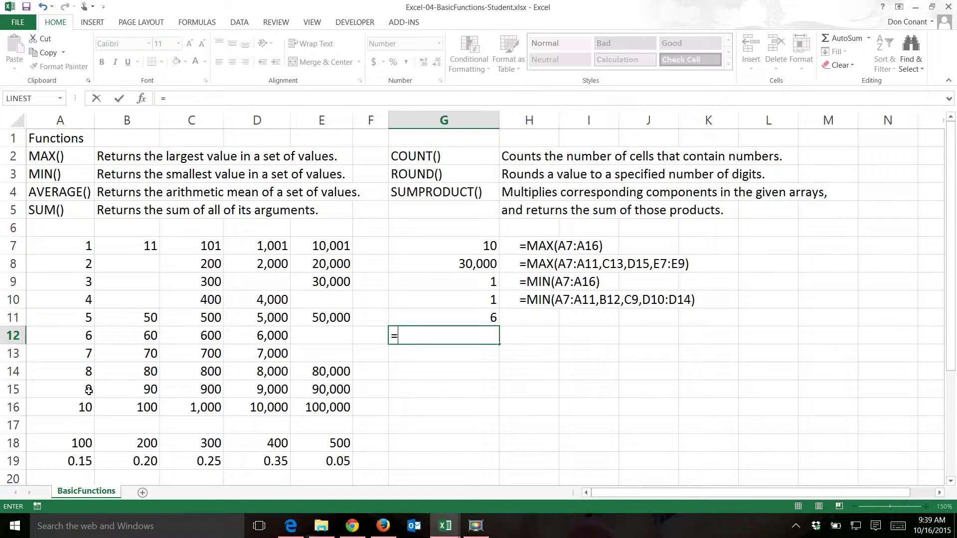
pyautogui.write('avera')
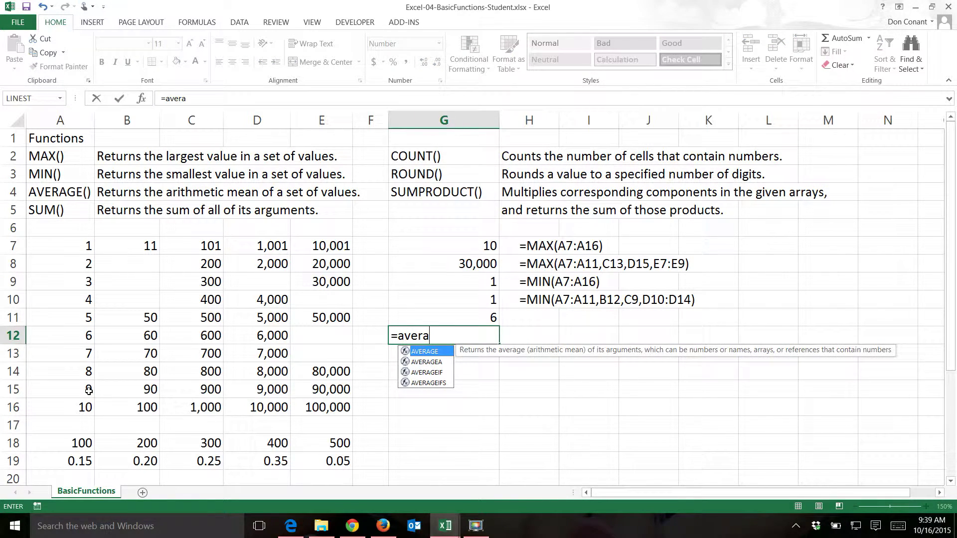
pyautogui.write('ge(')
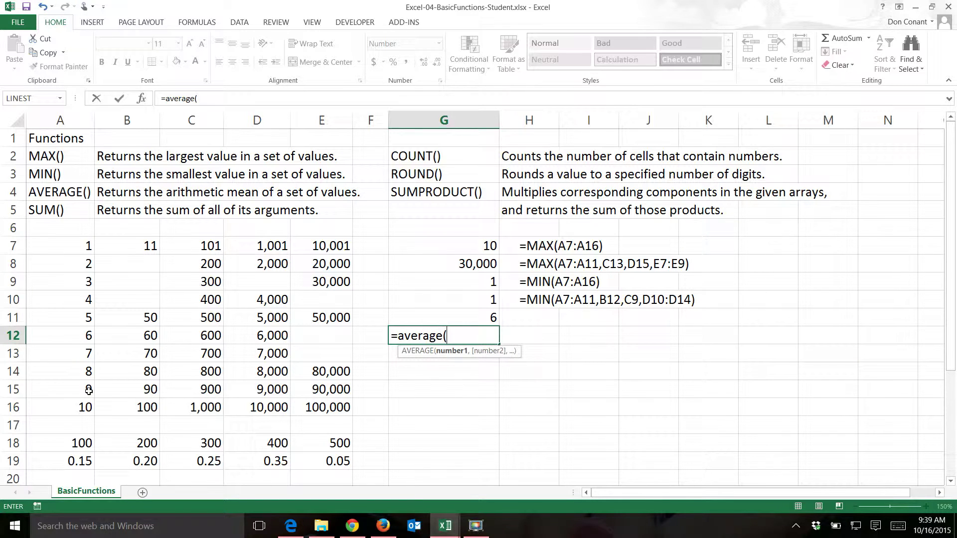
pyautogui.moveTo(56, 246); pyautogui.dragTo(51, 345)
pyautogui.write(',')
pyautogui.moveTo(202, 277); pyautogui.dragTo(209, 355)
pyautogui.write(',')
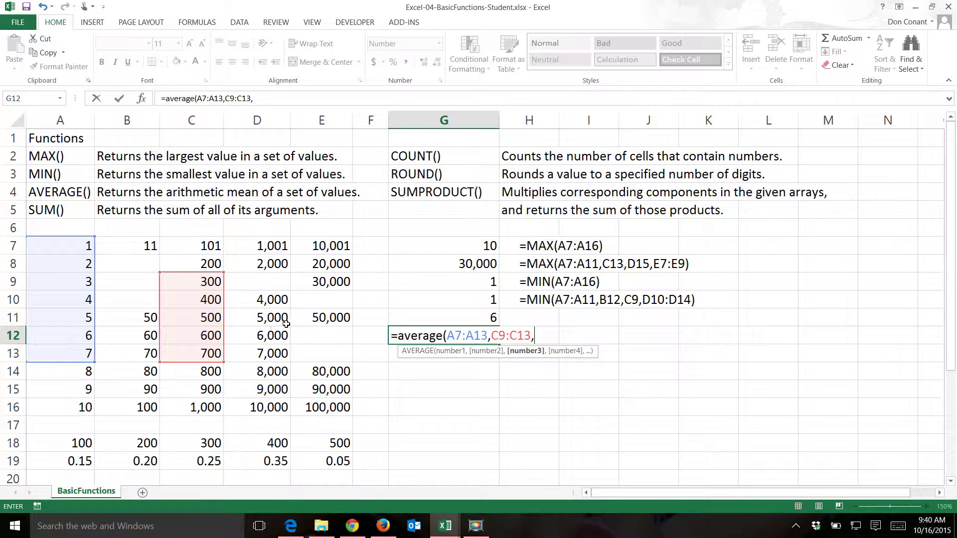
pyautogui.click(271, 335)
pyautogui.write(',')
pyautogui.click(323, 281)
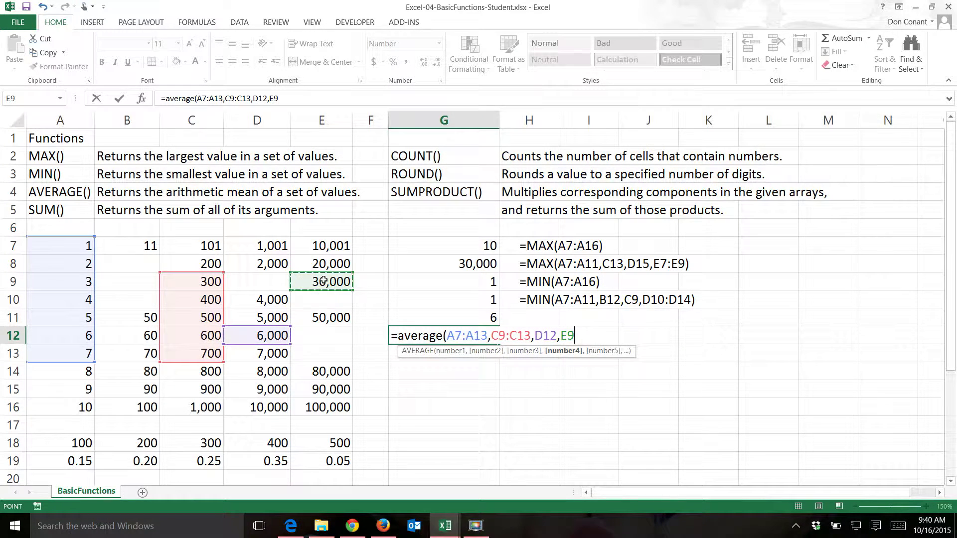
pyautogui.write(')')
pyautogui.press('Return')
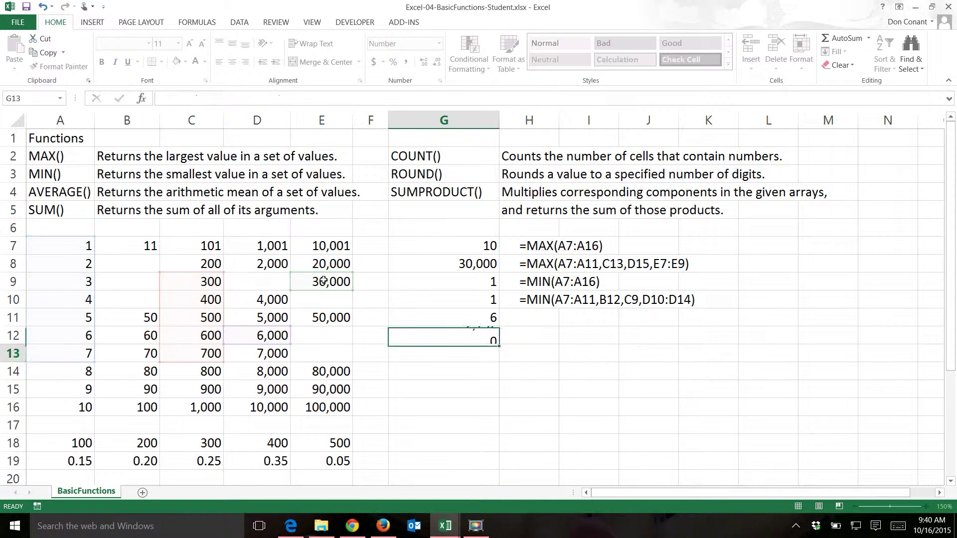
# Copy the FORMULATEXT formula from cell H10 down through H12.
pyautogui.click(511, 304)
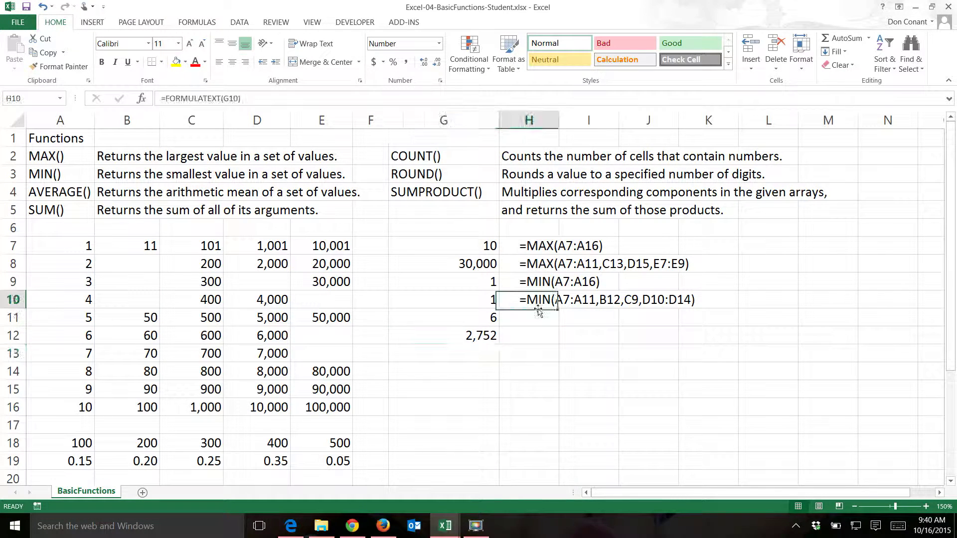
pyautogui.moveTo(556, 324); pyautogui.dragTo(556, 344)
# Enter a SUM formula in cell G13 that adds the range A7:A16.
pyautogui.click(478, 351)
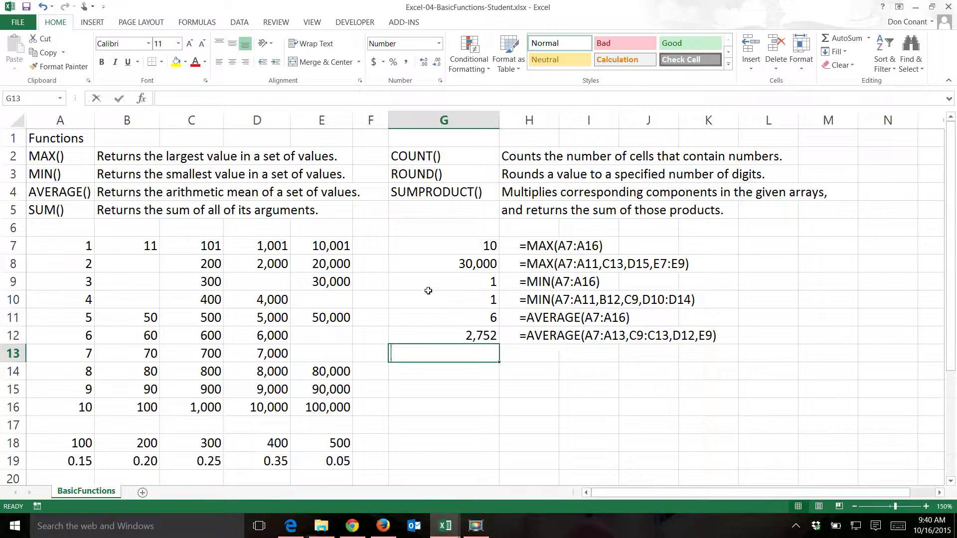
pyautogui.write('=sum')
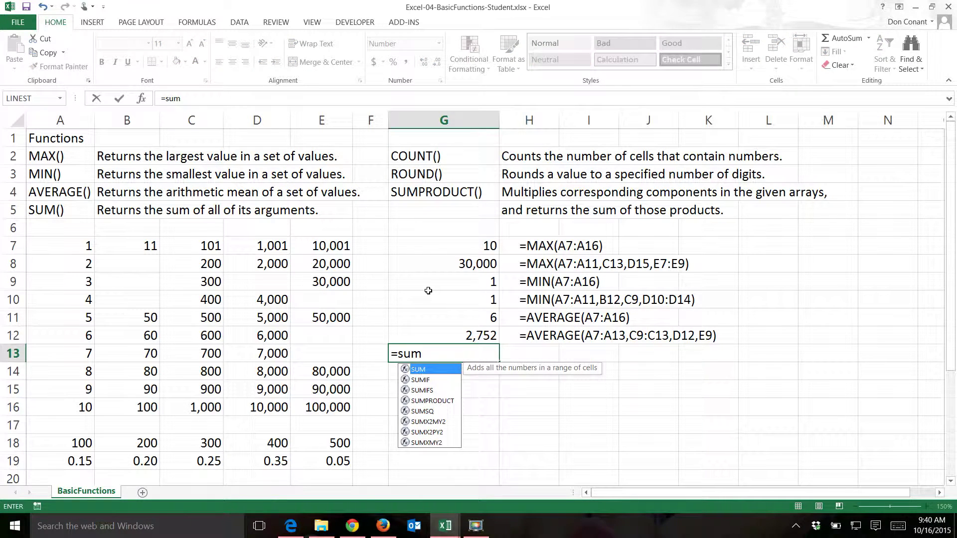
pyautogui.write('(')
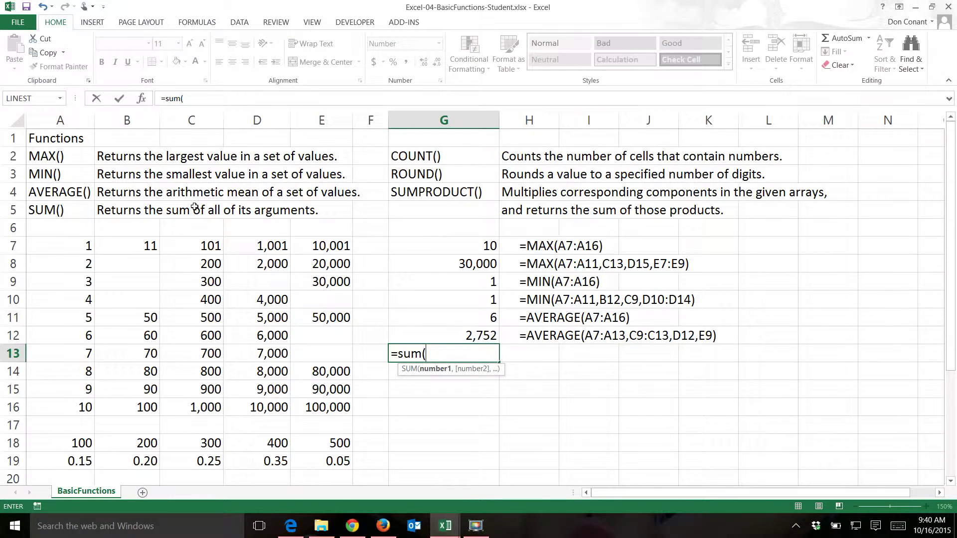
pyautogui.moveTo(83, 240); pyautogui.dragTo(85, 405)
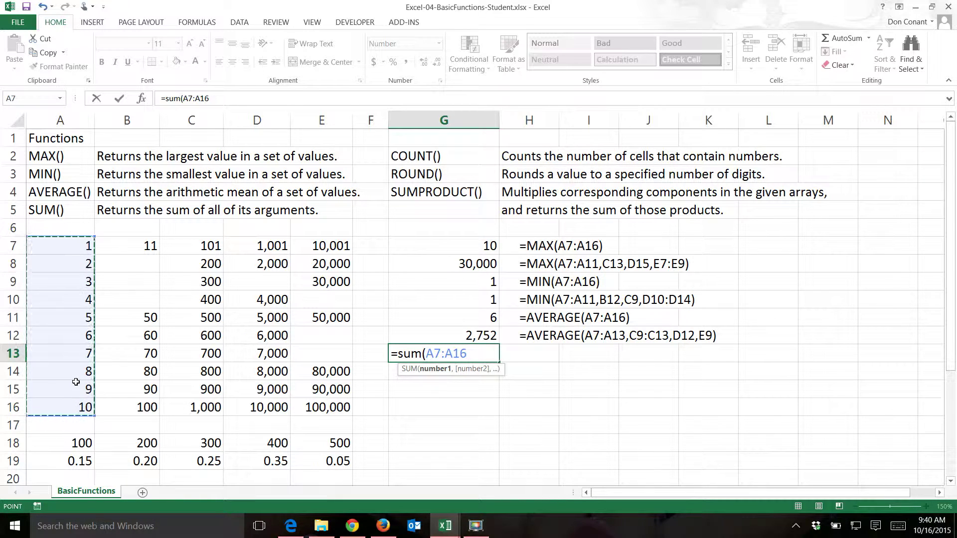
pyautogui.write(')')
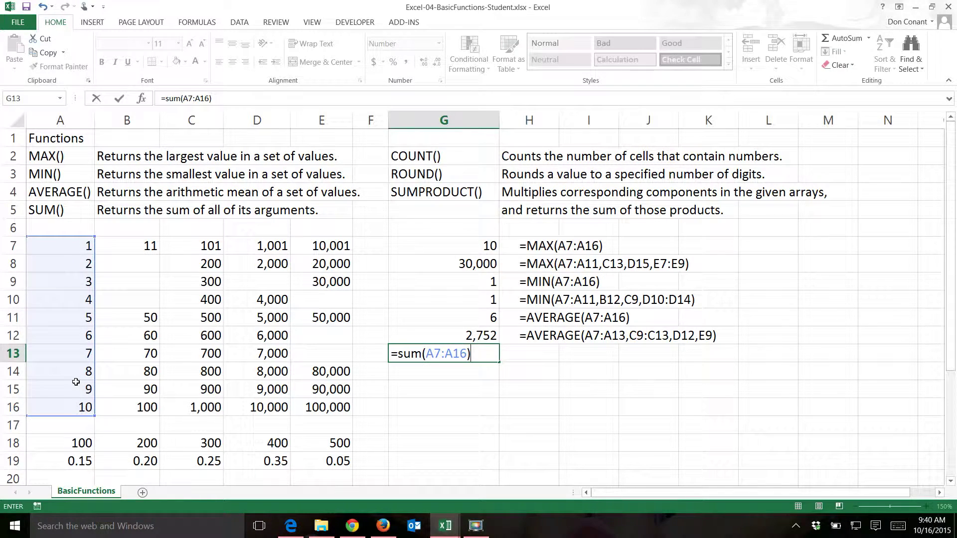
pyautogui.press('Return')
# Enter a SUM formula in cell G14 that adds cells B12, C9 and C14 and the range D10:D16.
pyautogui.write('=sum(')
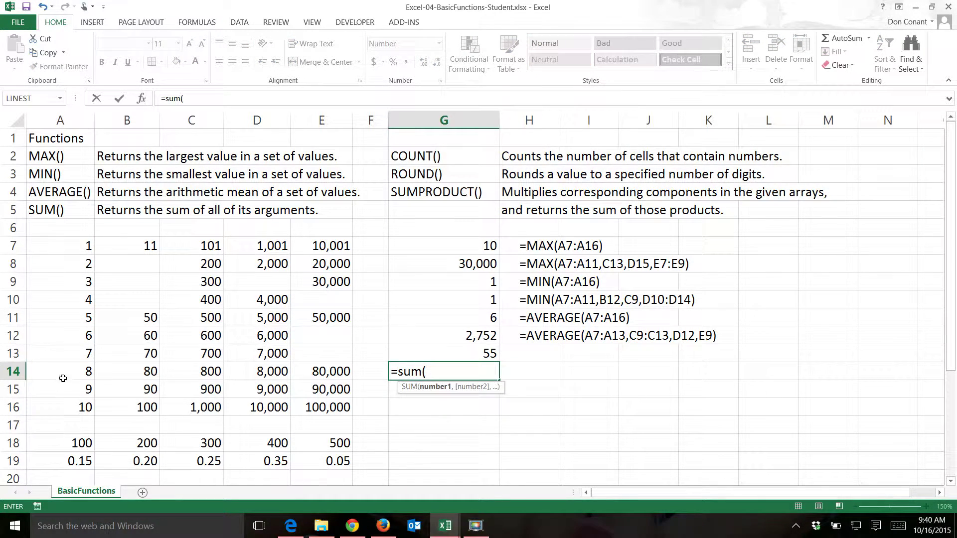
pyautogui.click(132, 335)
pyautogui.write(',')
pyautogui.click(205, 283)
pyautogui.write(',')
pyautogui.click(206, 373)
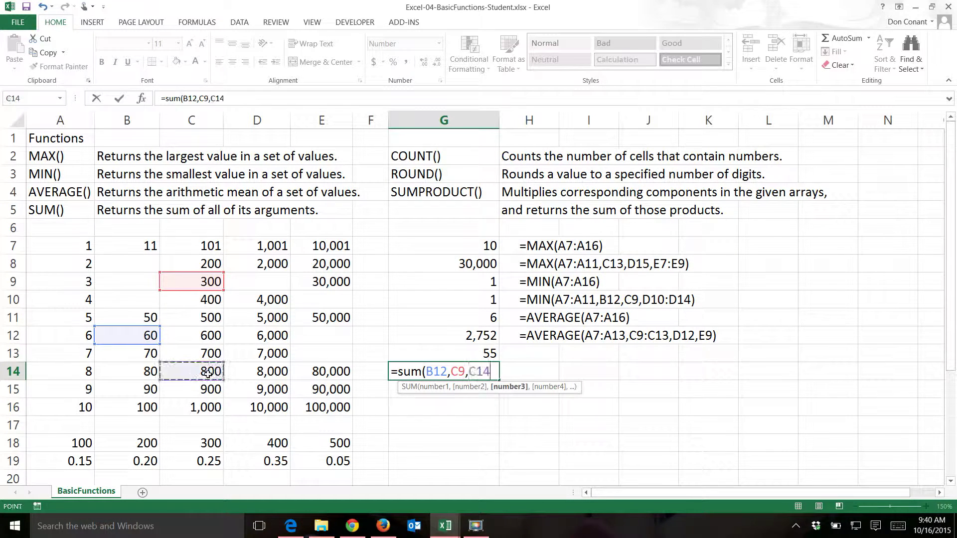
pyautogui.write(',')
pyautogui.moveTo(259, 302); pyautogui.dragTo(278, 402)
pyautogui.write(')')
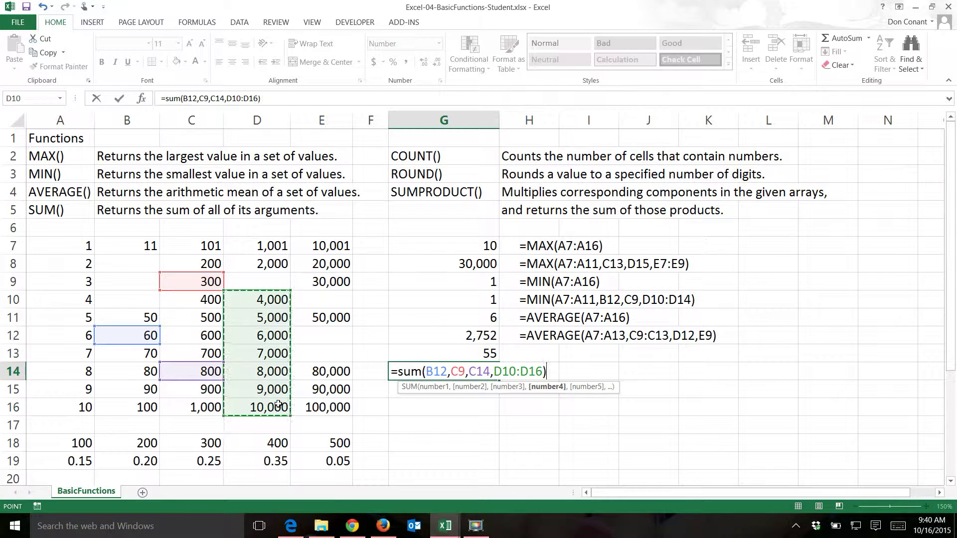
pyautogui.press('Return')
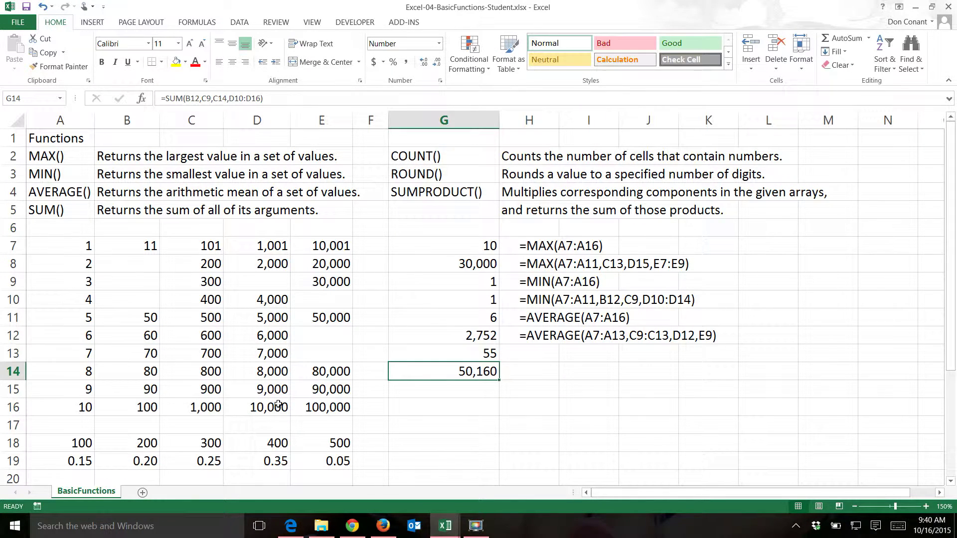
# Copy the FORMULATEXT formula from cell H12 down through H14.
pyautogui.click(525, 337)
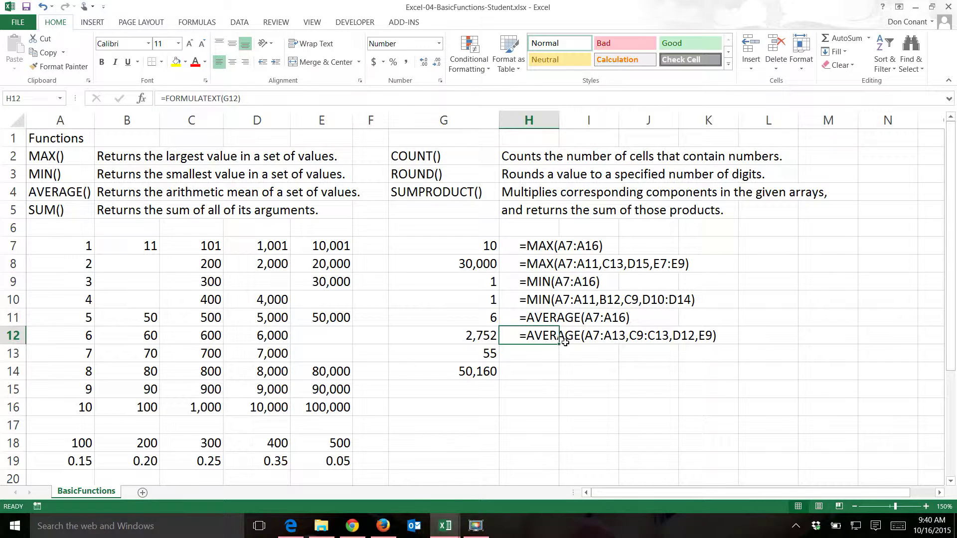
pyautogui.moveTo(569, 342); pyautogui.dragTo(561, 378)
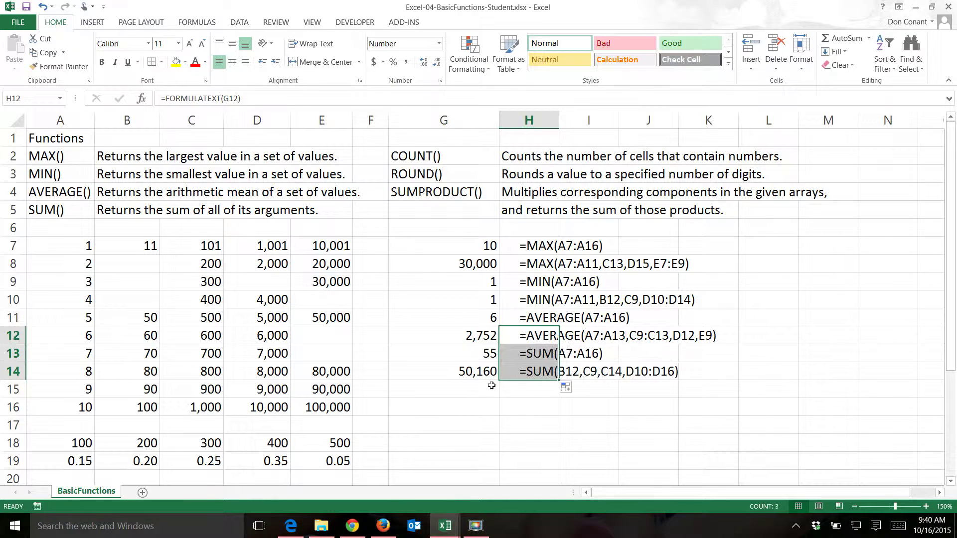
# Enter a COUNT formula in cell G15 that counts the numbers in the range A7:A16.
pyautogui.click(482, 392)
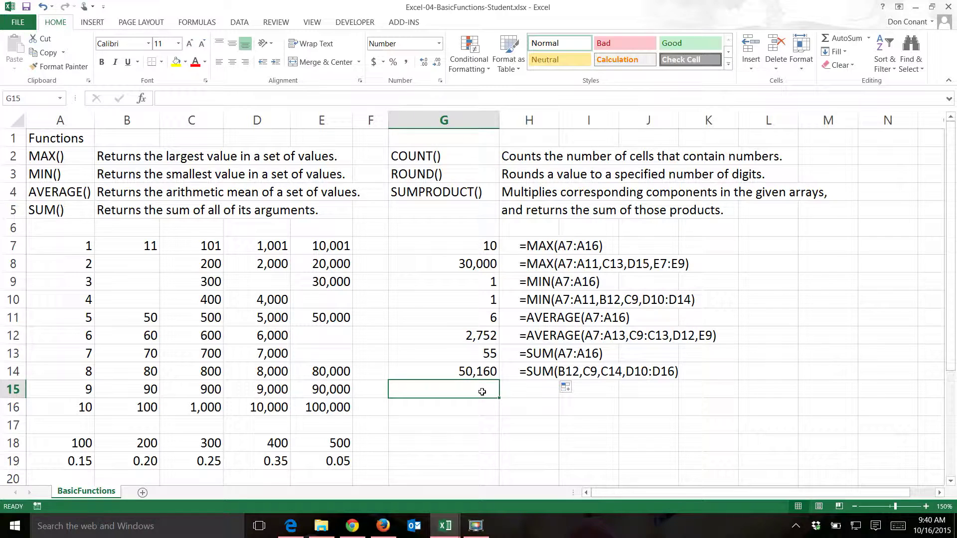
pyautogui.write('=')
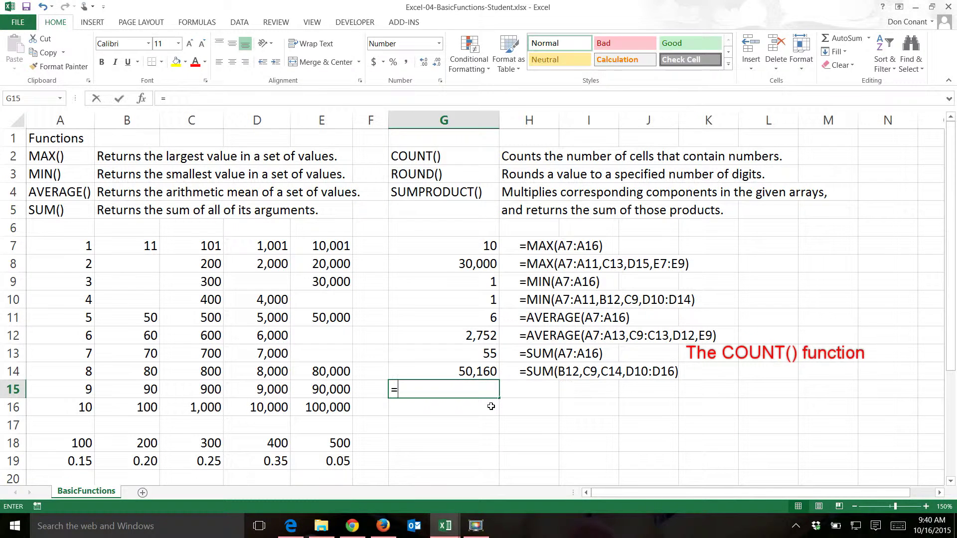
pyautogui.write('count')
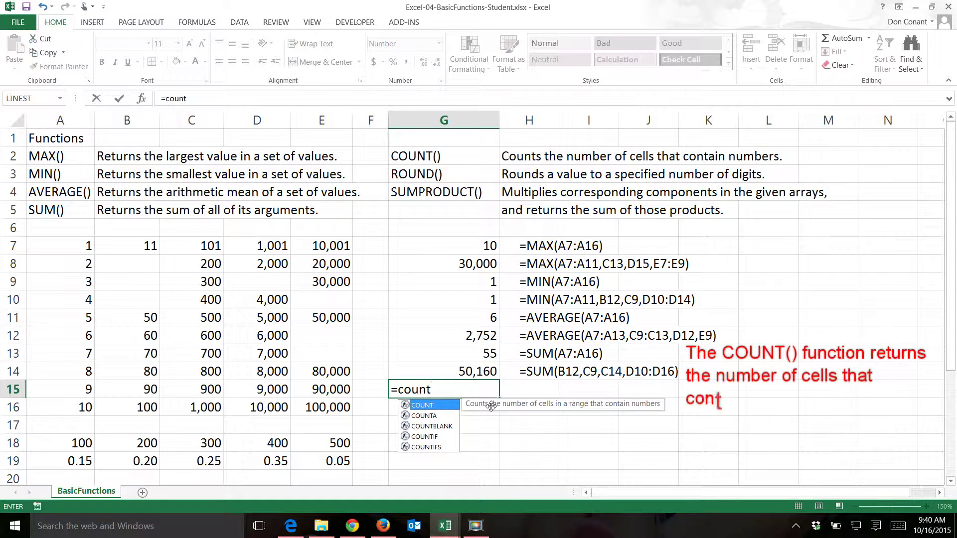
pyautogui.write('(')
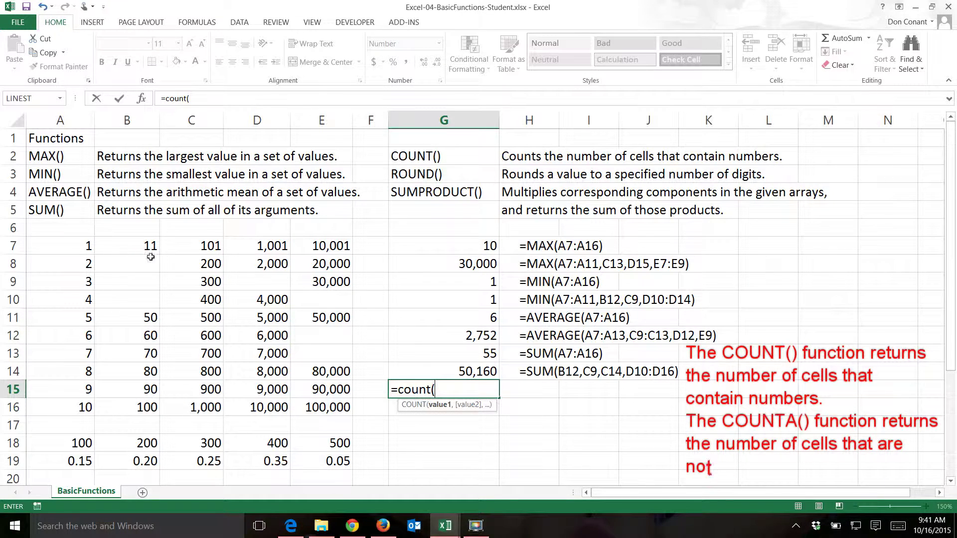
pyautogui.moveTo(69, 245); pyautogui.dragTo(70, 400)
pyautogui.write(')')
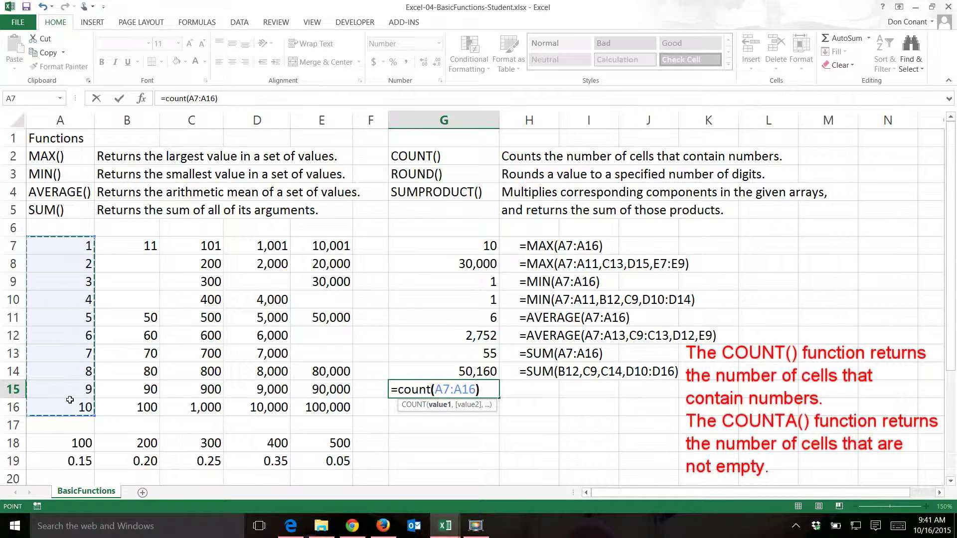
pyautogui.press('Return')
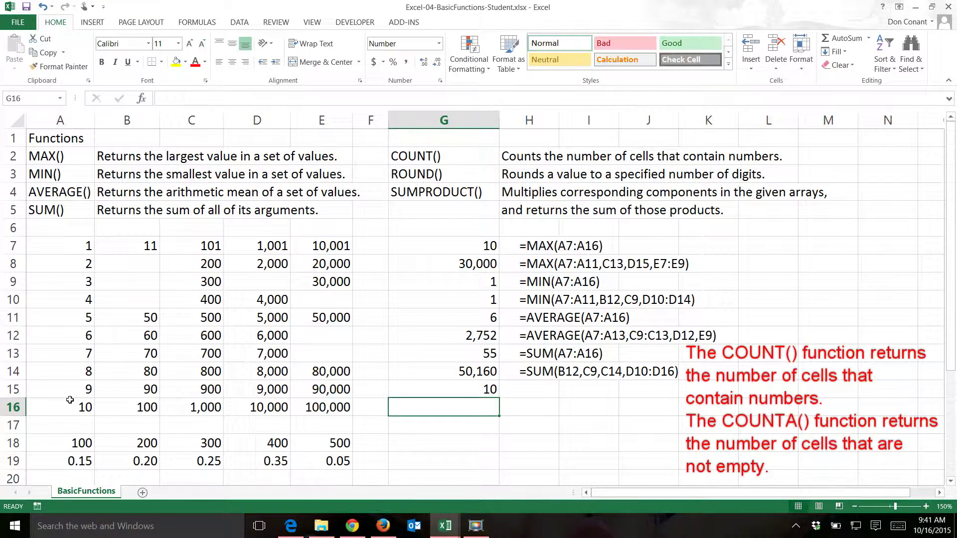
# Enter a COUNT formula in cell G16 that counts the numbers in the range B7:B16.
pyautogui.write('=count(')
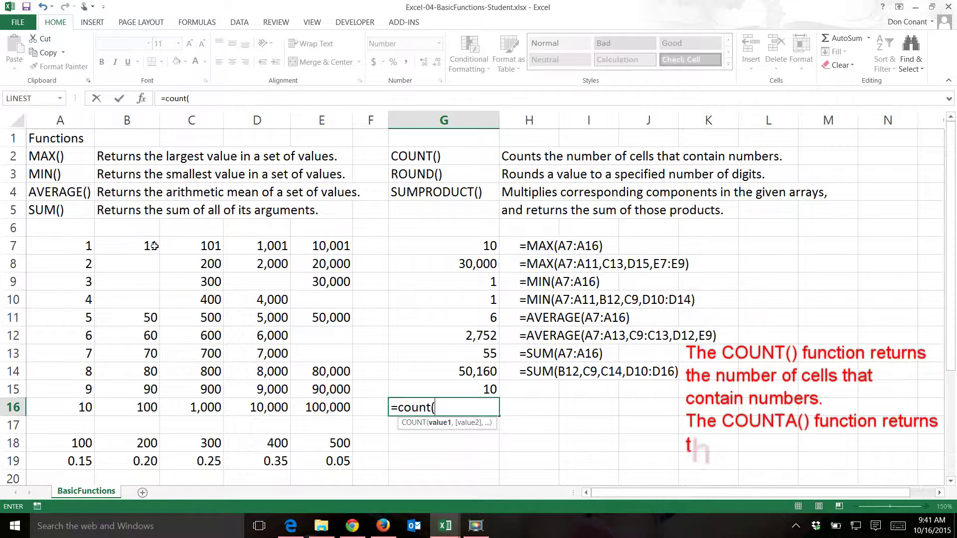
pyautogui.click(138, 243)
pyautogui.moveTo(139, 243); pyautogui.dragTo(140, 406)
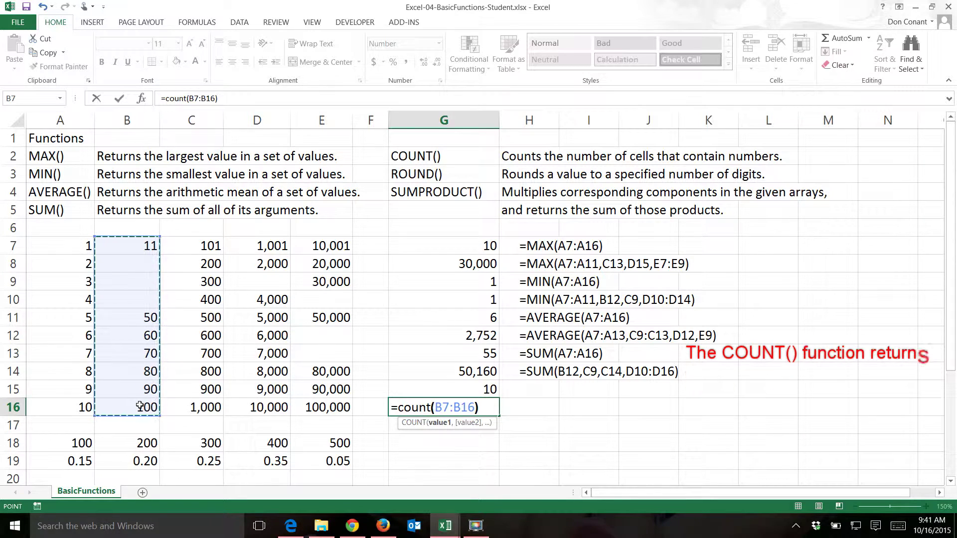
pyautogui.write(')')
pyautogui.press('Return')
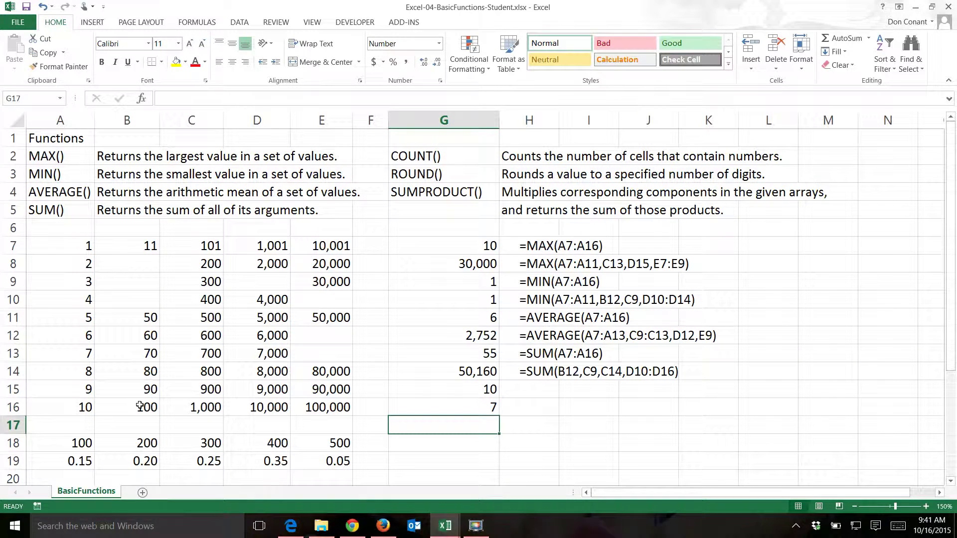
# Replace the formula in cell G16 with a COUNT of the ranges B7:B16 and E7:E16 and cells D13 and C10.
pyautogui.press('Up')
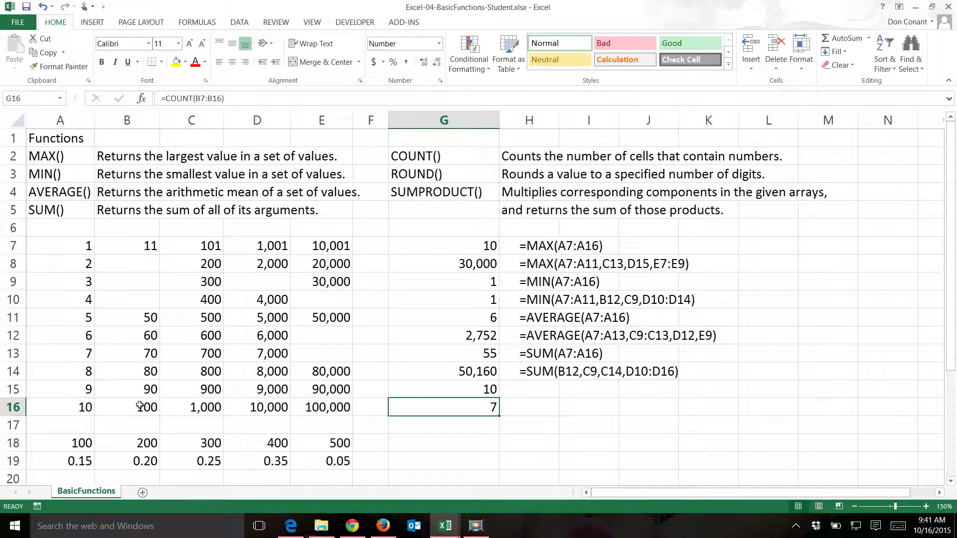
pyautogui.write('=count')
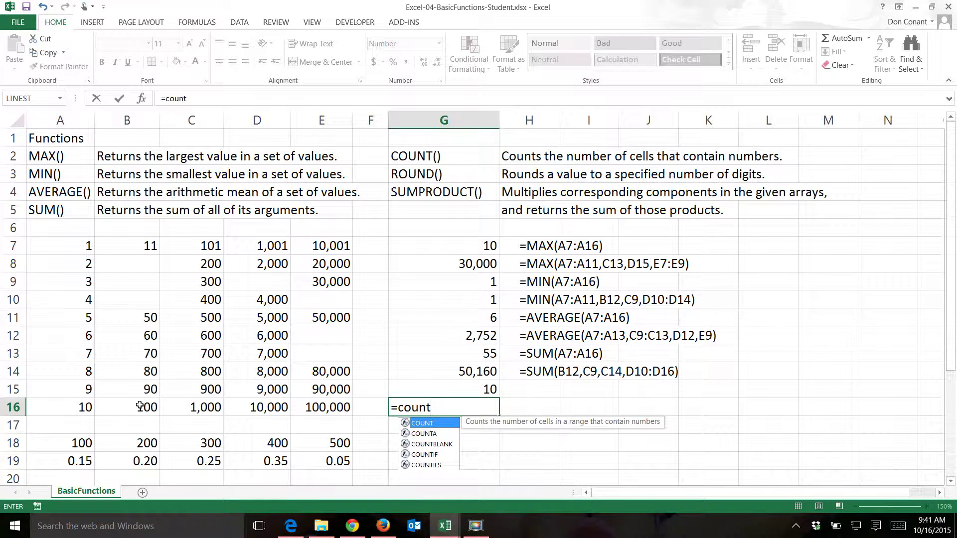
pyautogui.write('(')
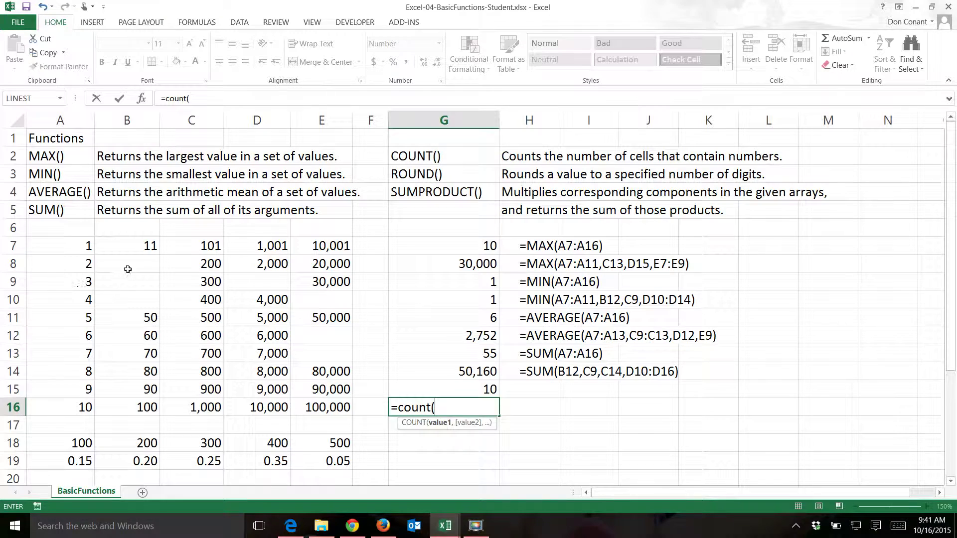
pyautogui.moveTo(136, 247); pyautogui.dragTo(140, 406)
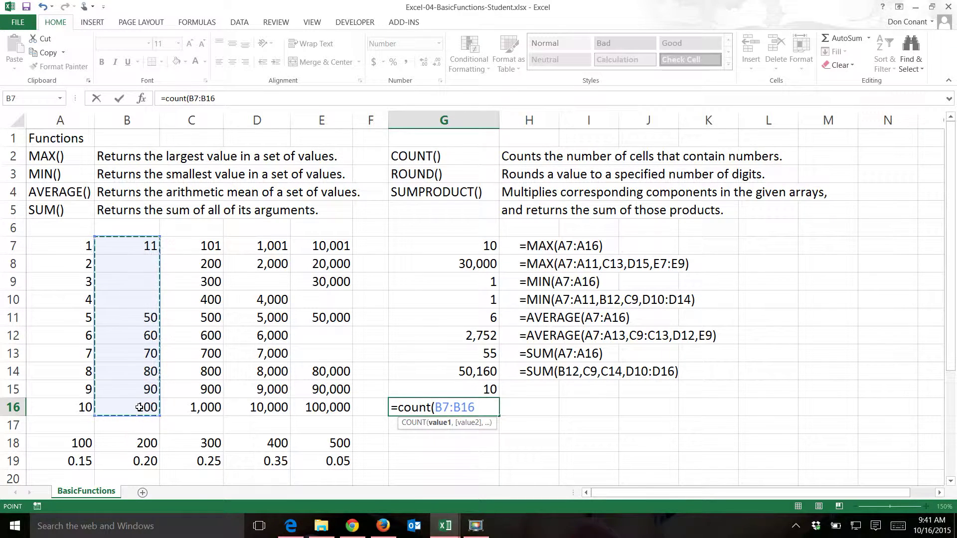
pyautogui.write(',')
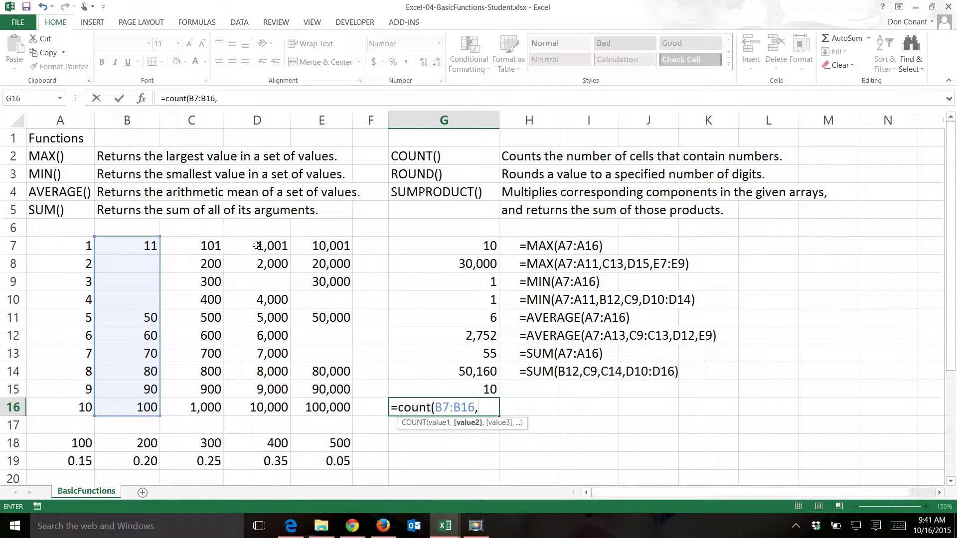
pyautogui.moveTo(309, 246); pyautogui.dragTo(316, 405)
pyautogui.write(',')
pyautogui.click(269, 354)
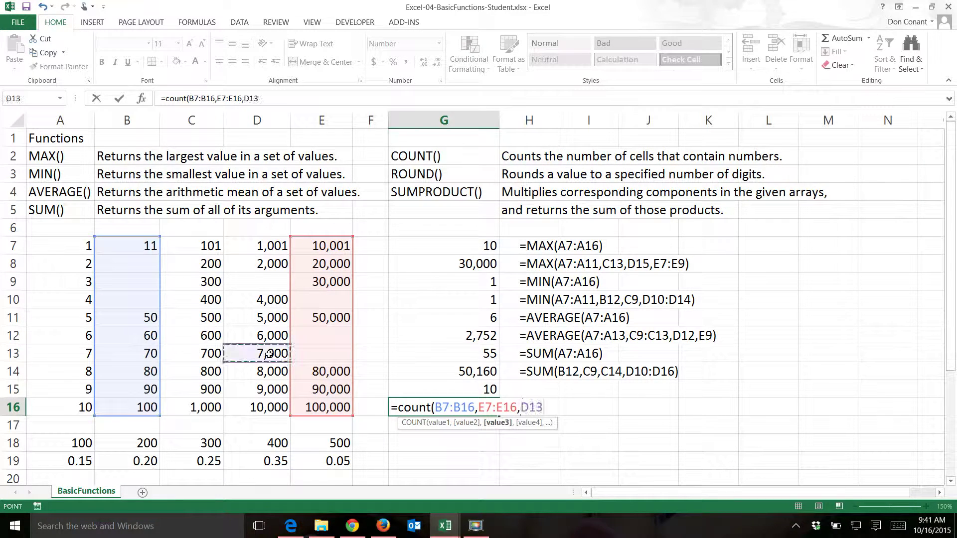
pyautogui.write(',')
pyautogui.click(212, 300)
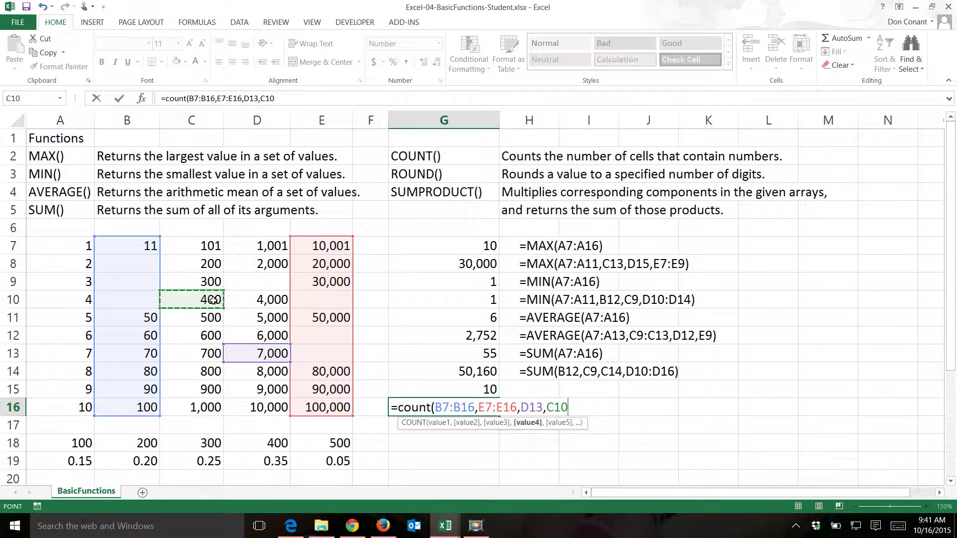
pyautogui.write(')')
pyautogui.press('Return')
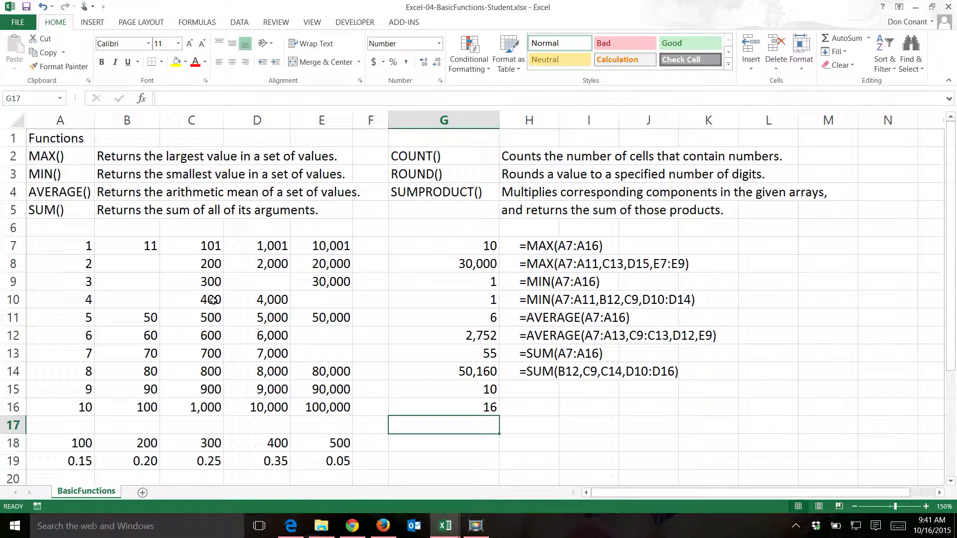
# Copy the FORMULATEXT formula from cell H14 down through H16.
pyautogui.press('Up')
pyautogui.press('Up')
pyautogui.press('Right')
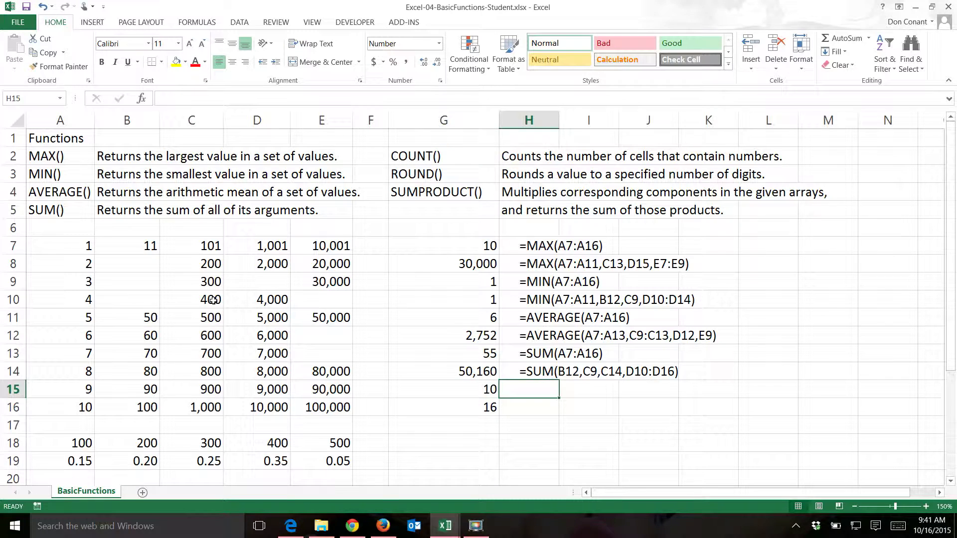
pyautogui.click(536, 372)
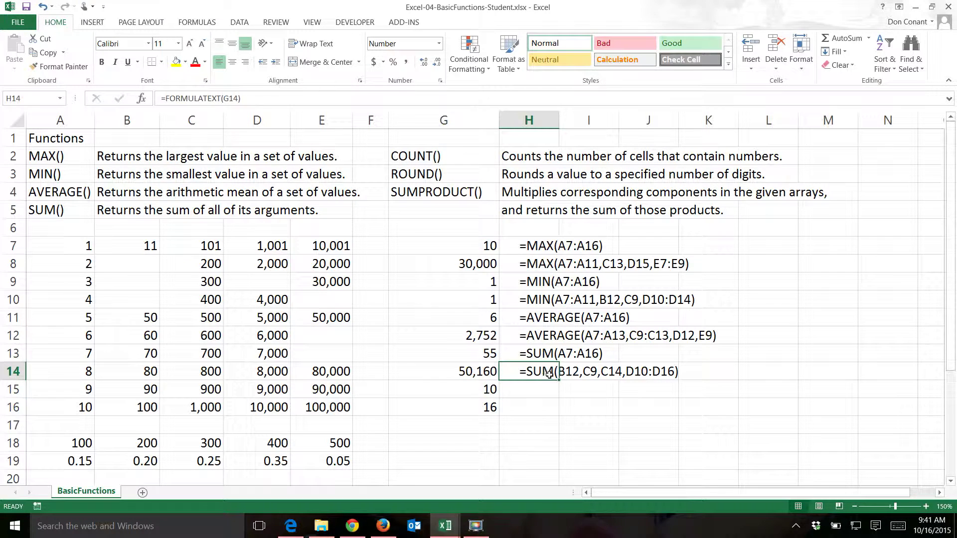
pyautogui.doubleClick(558, 380)
# Enter a ROUND formula in cell G17 that divides D11 by C12 and rounds the quotient to 2 digits.
pyautogui.click(477, 425)
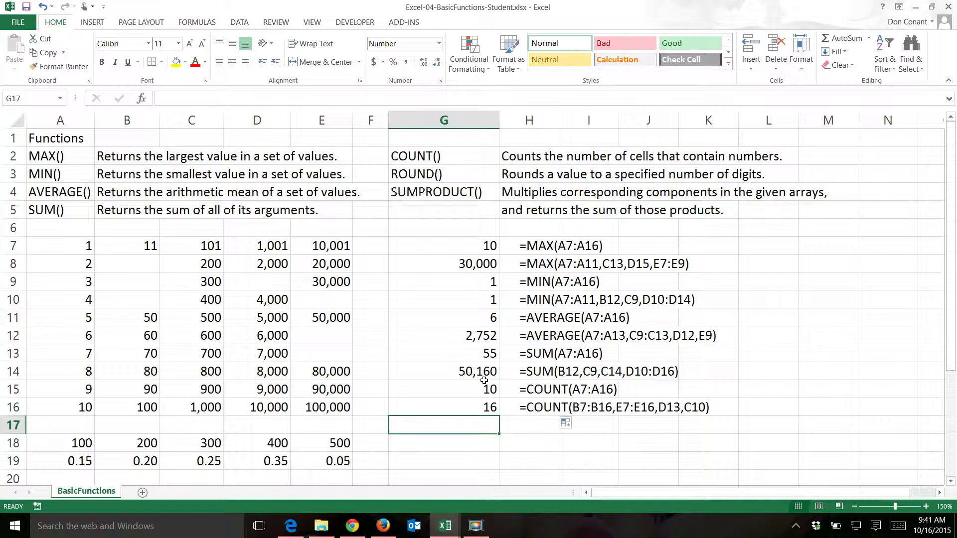
pyautogui.write('=roun')
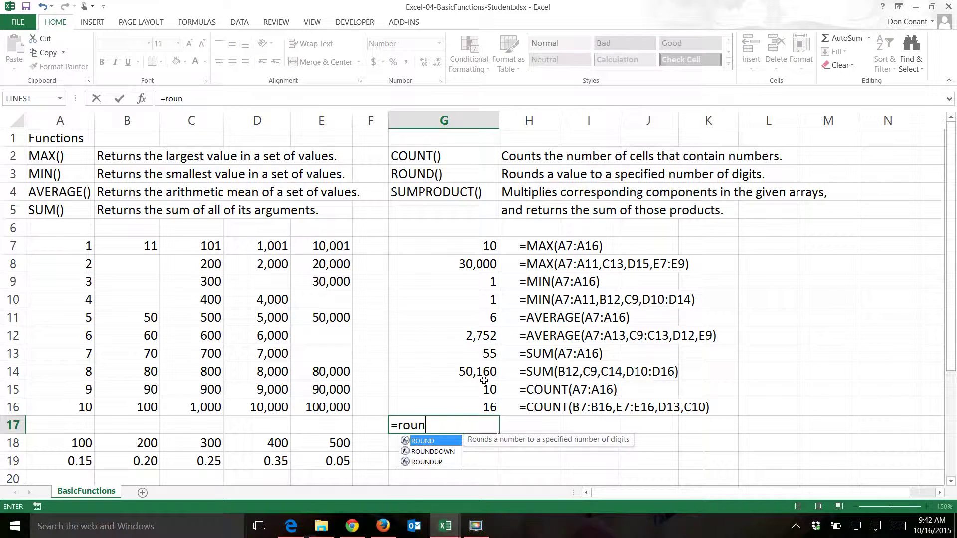
pyautogui.write('d(')
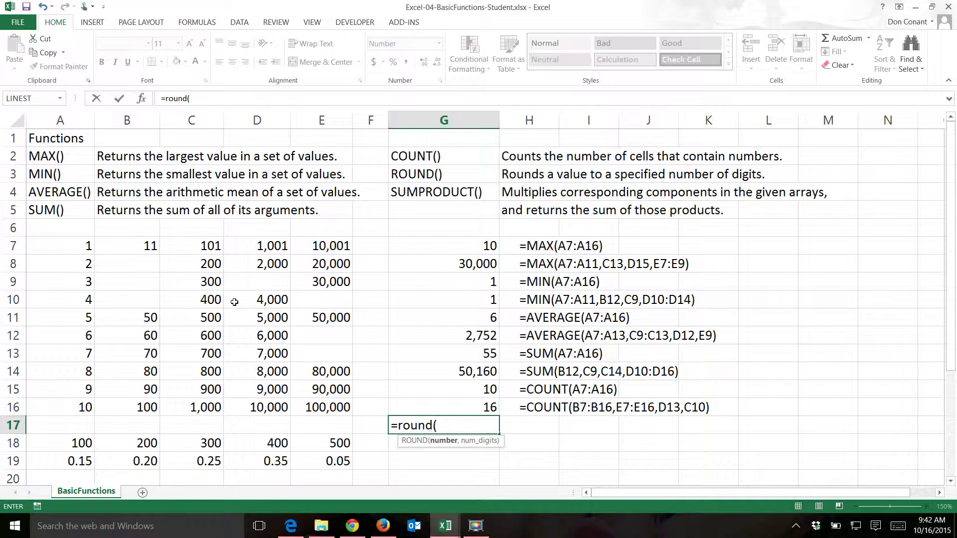
pyautogui.click(257, 319)
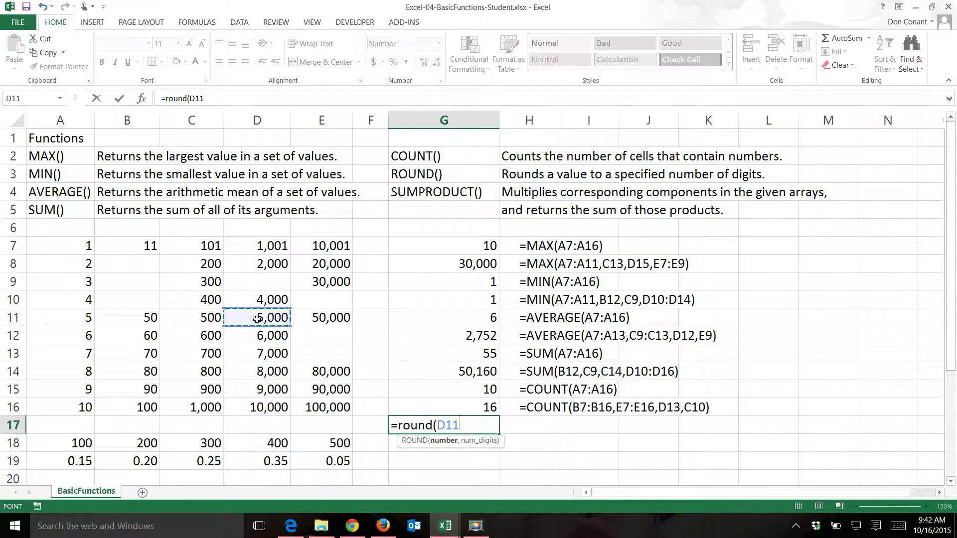
pyautogui.write('/')
pyautogui.click(214, 335)
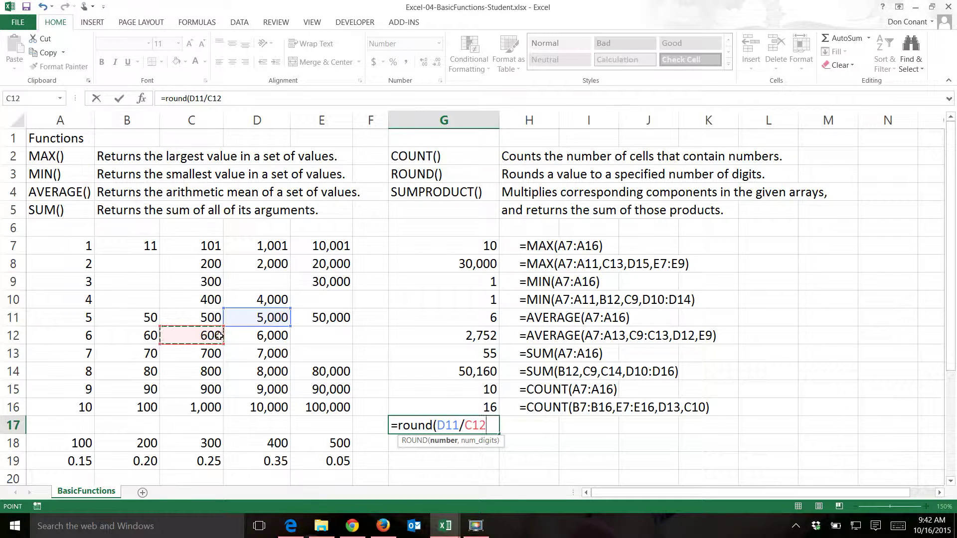
pyautogui.write(',')
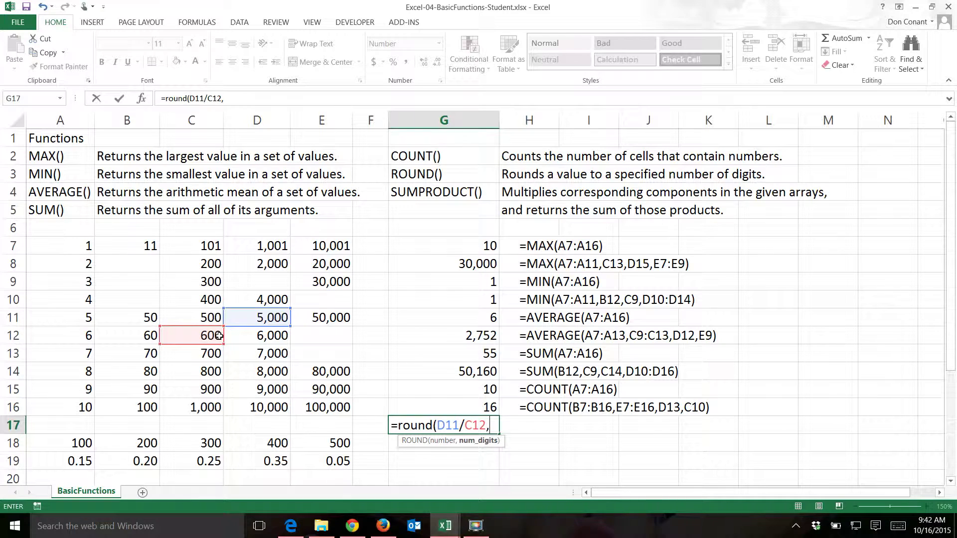
pyautogui.write('2)')
pyautogui.hotkey('ctrl', 'Return')
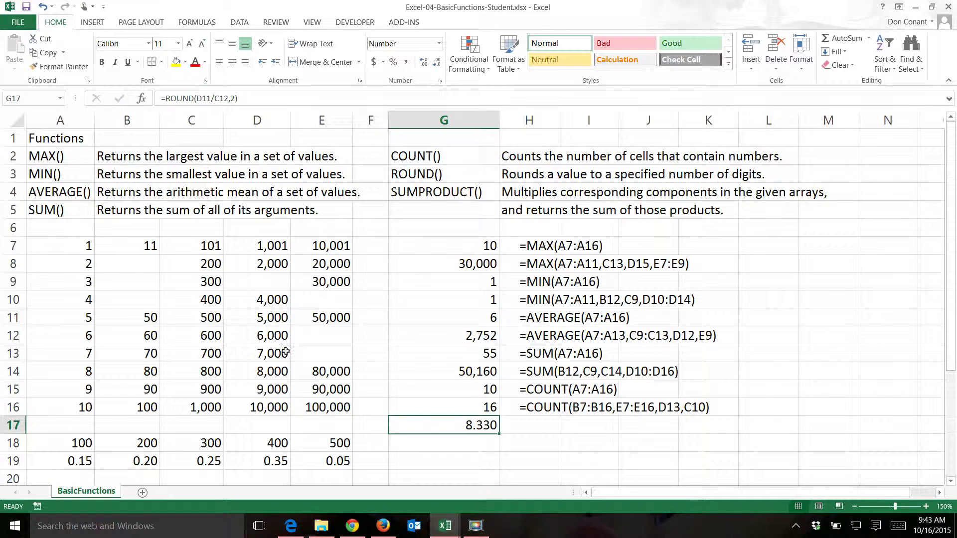
# Enter a ROUND formula in cell G18 that divides D14 by C9 and rounds the quotient to 2 digits.
pyautogui.click(462, 446)
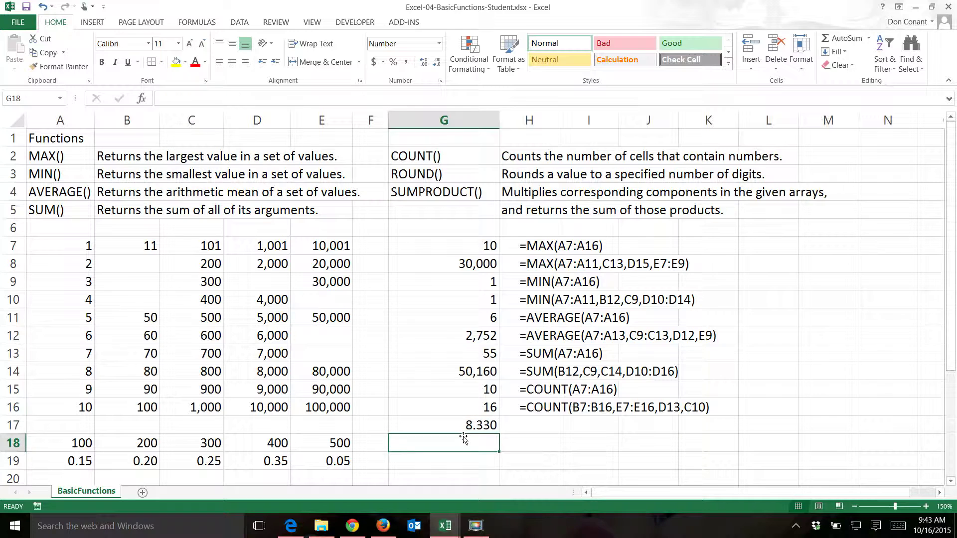
pyautogui.write('=roun')
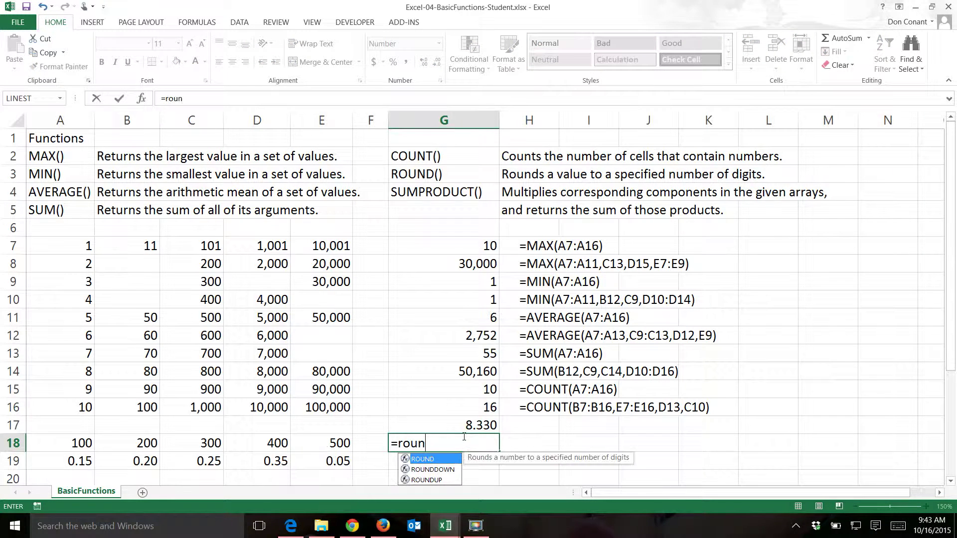
pyautogui.write('d(')
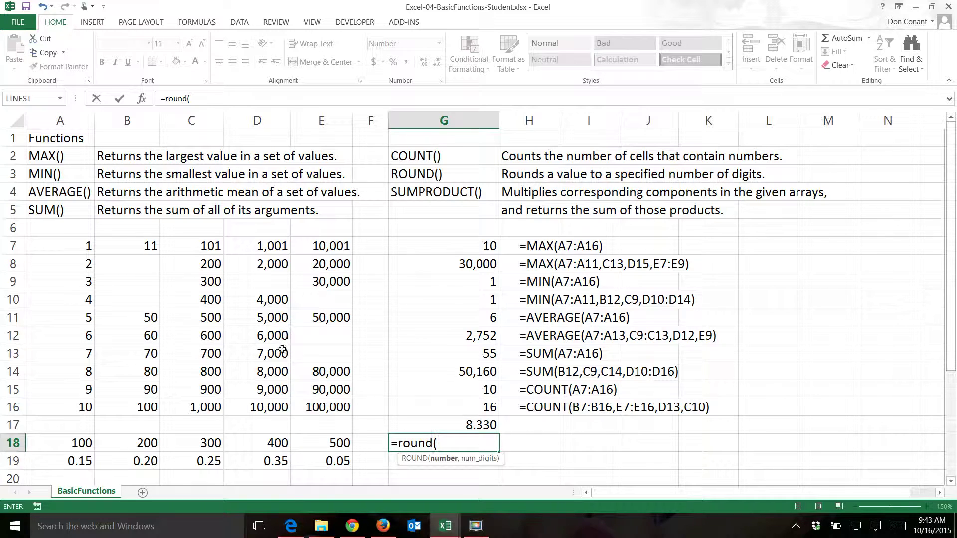
pyautogui.click(273, 372)
pyautogui.write('/')
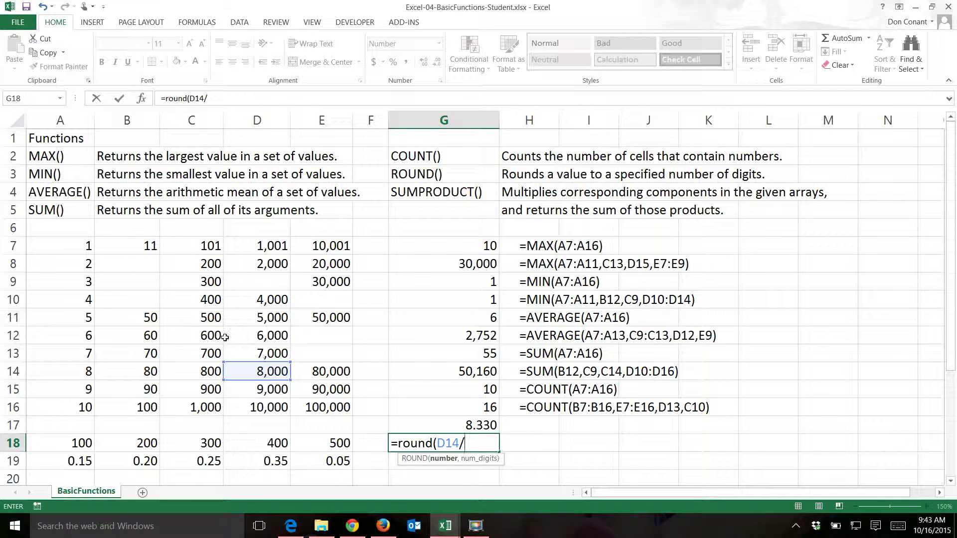
pyautogui.click(204, 286)
pyautogui.write(',2)')
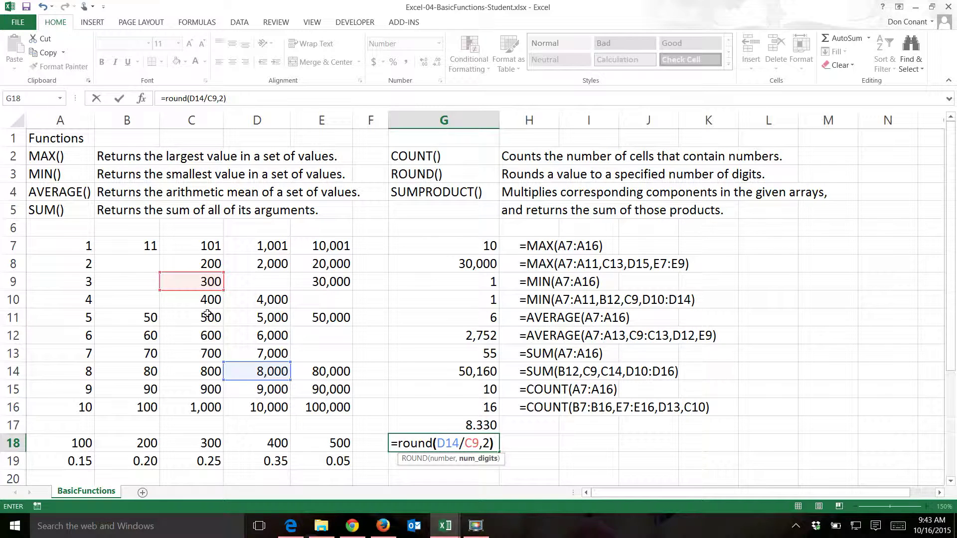
pyautogui.press('Return')
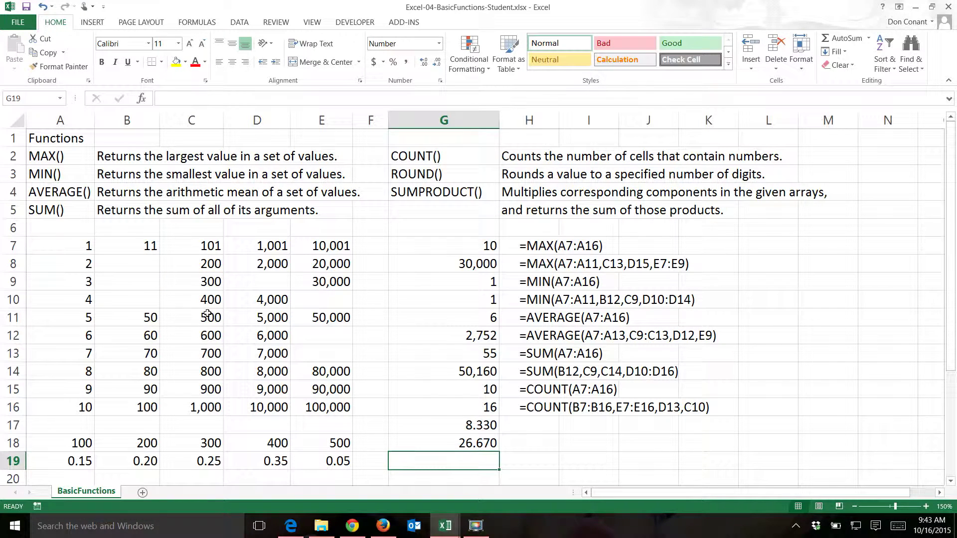
# Copy the FORMULATEXT formula from cell H16 down through H18.
pyautogui.press('Up')
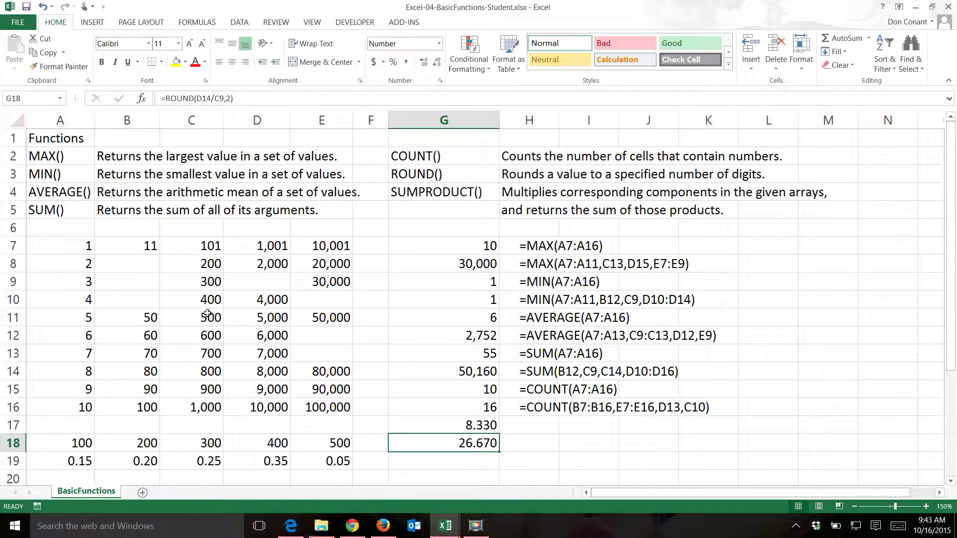
pyautogui.click(555, 409)
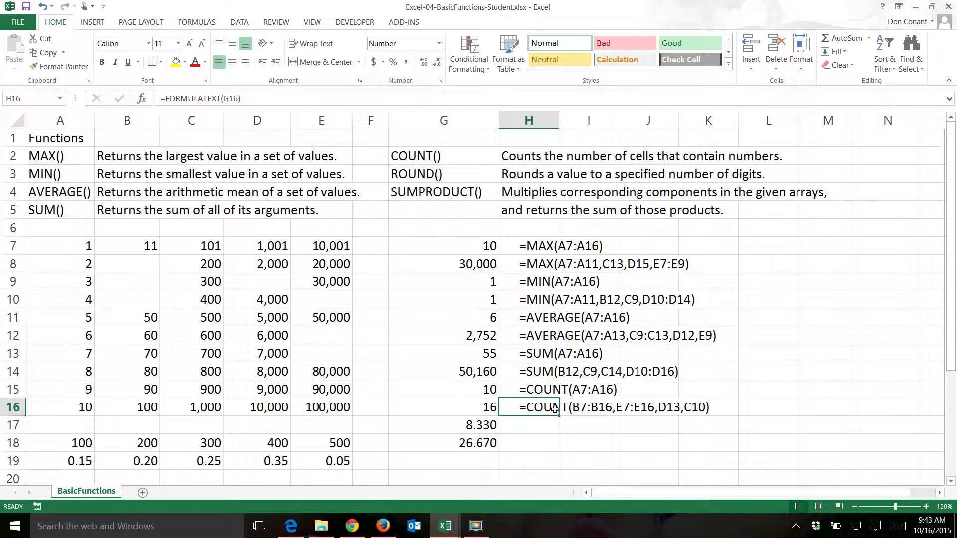
pyautogui.moveTo(559, 415); pyautogui.dragTo(563, 443)
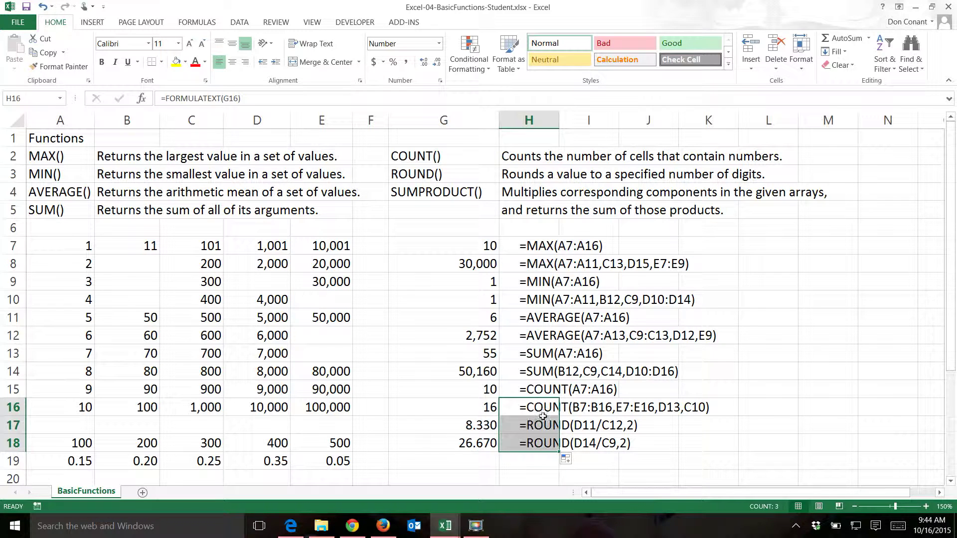
# Enter a SUMPRODUCT formula in cell G19 that uses the arrays A18:E18 and A19:E19.
pyautogui.click(482, 461)
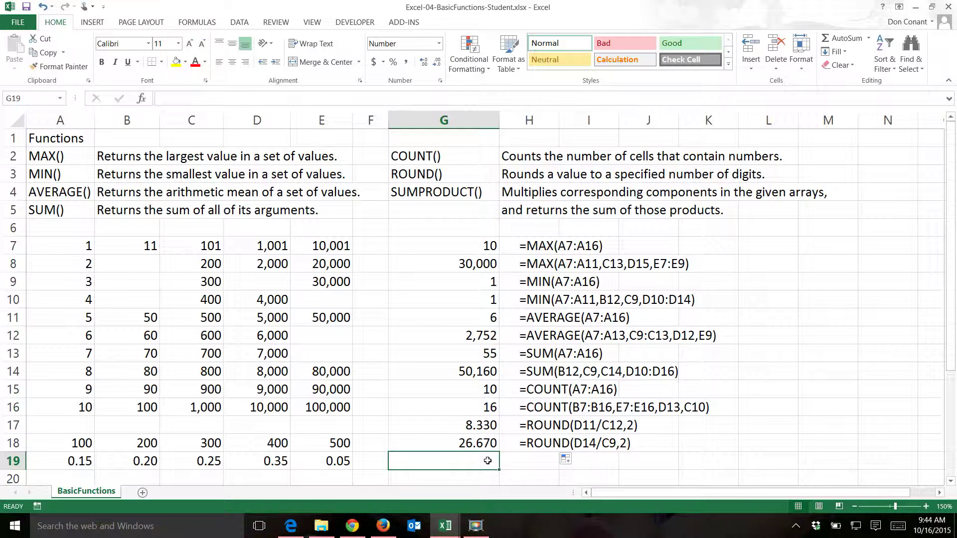
pyautogui.write('=su')
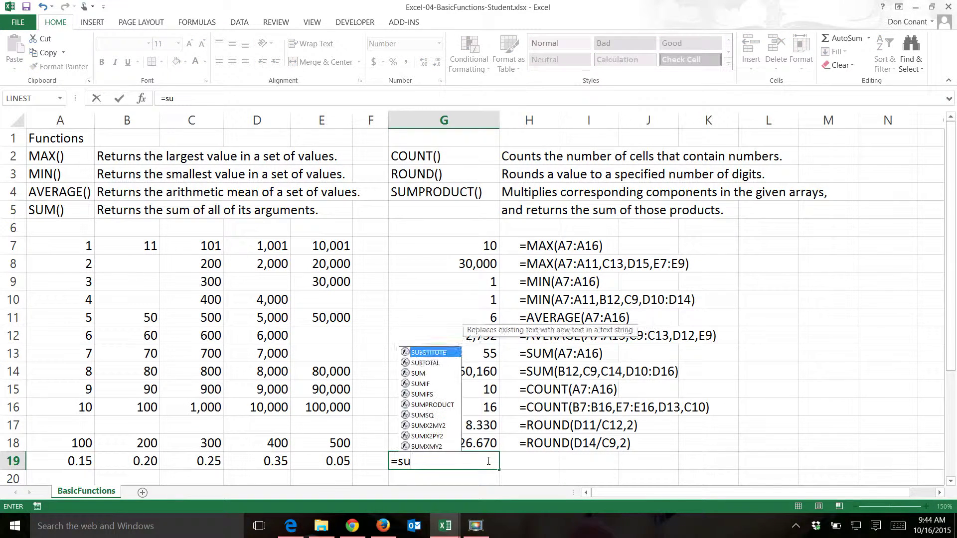
pyautogui.write('mproduc')
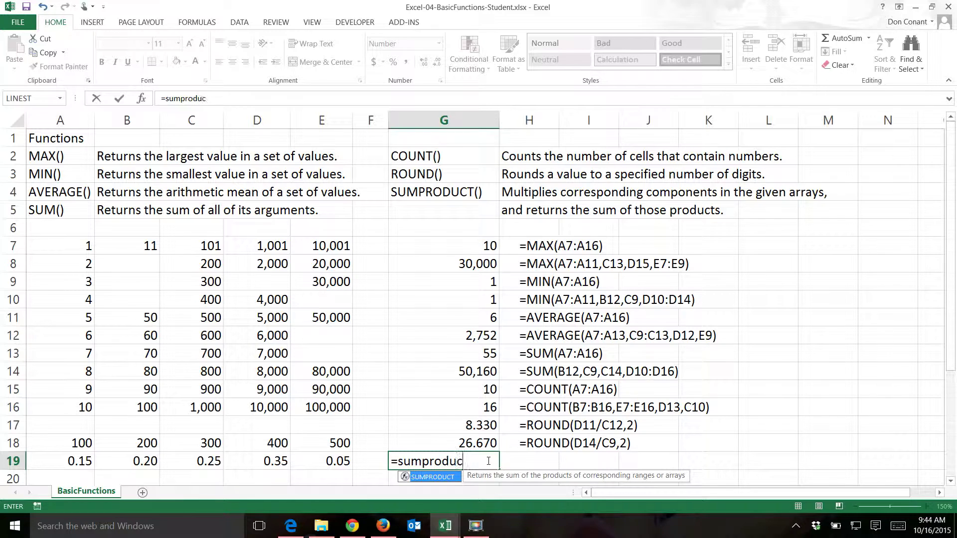
pyautogui.write('t(')
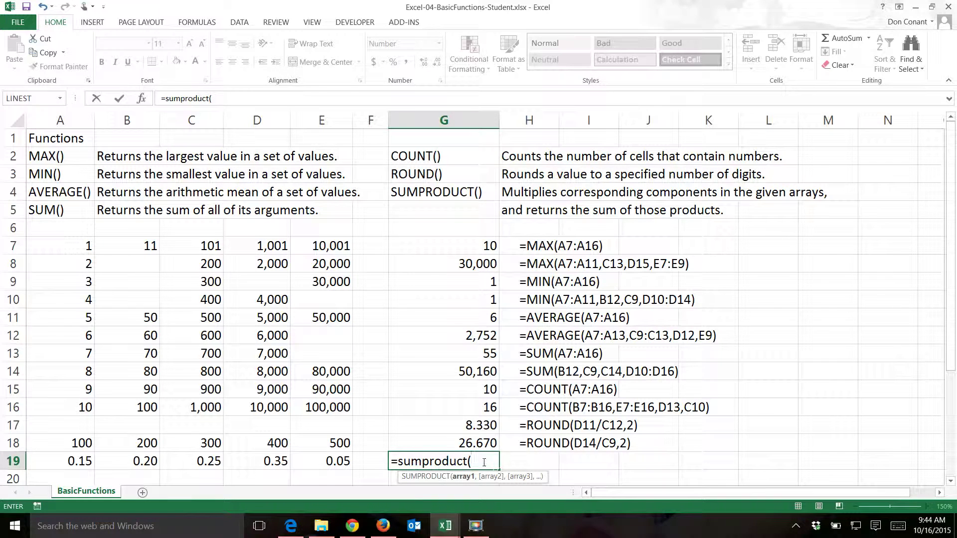
pyautogui.moveTo(86, 443); pyautogui.dragTo(318, 453)
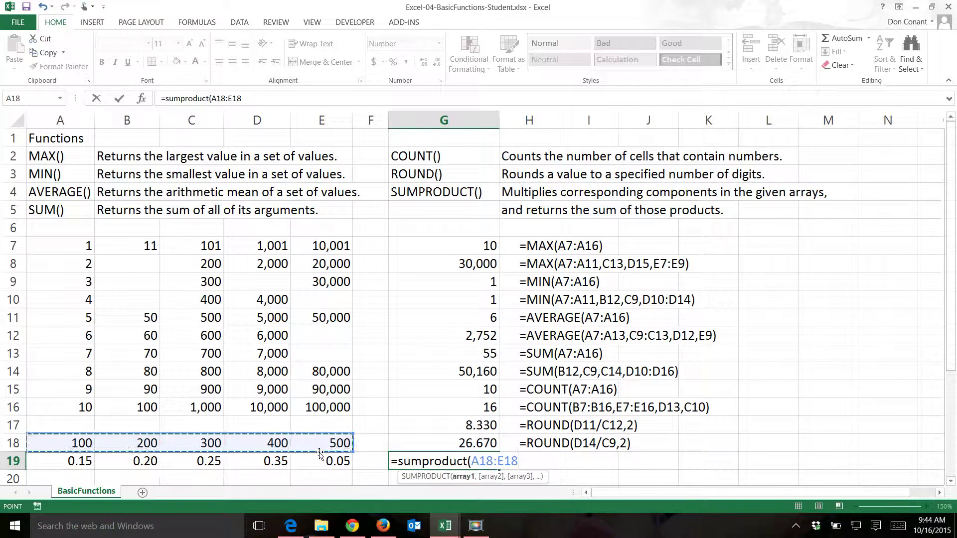
pyautogui.write(',')
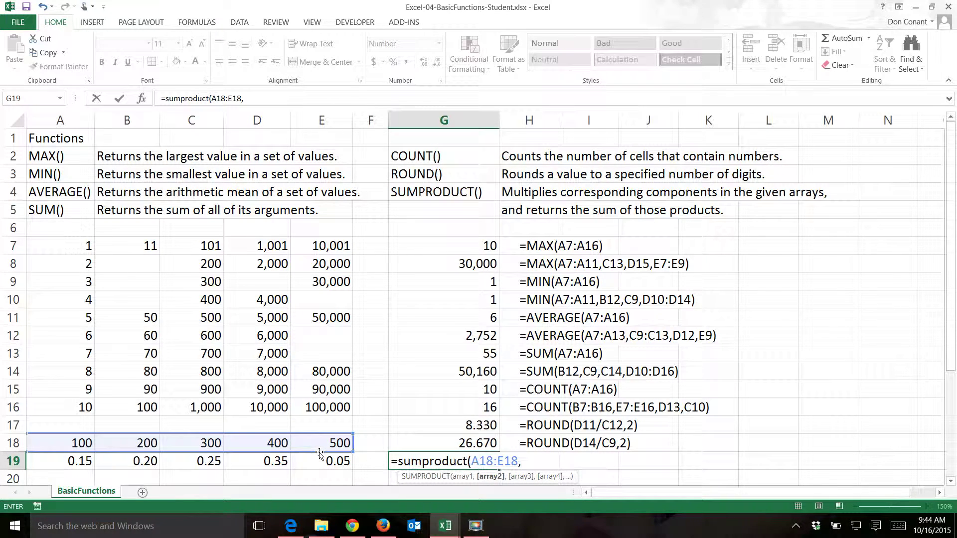
pyautogui.moveTo(79, 461); pyautogui.dragTo(321, 471)
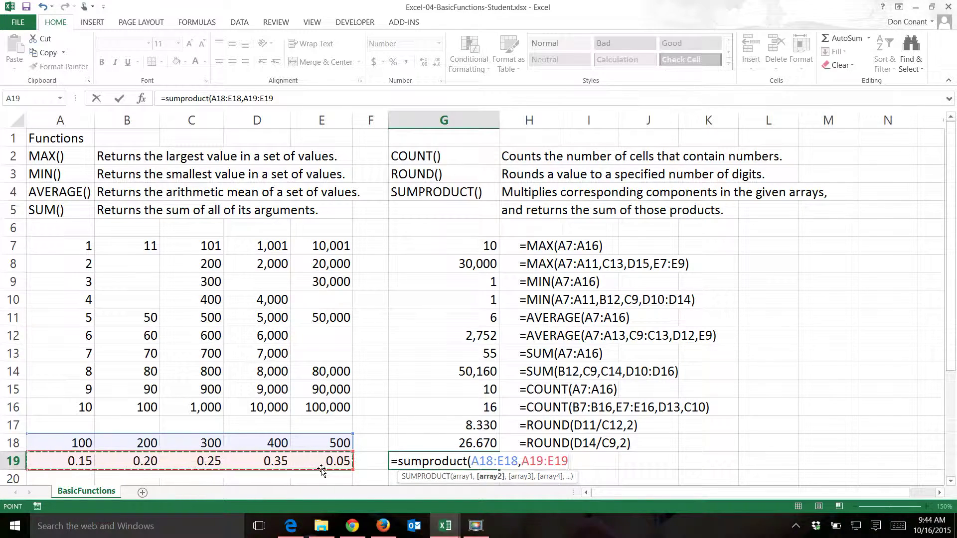
pyautogui.press('Return')
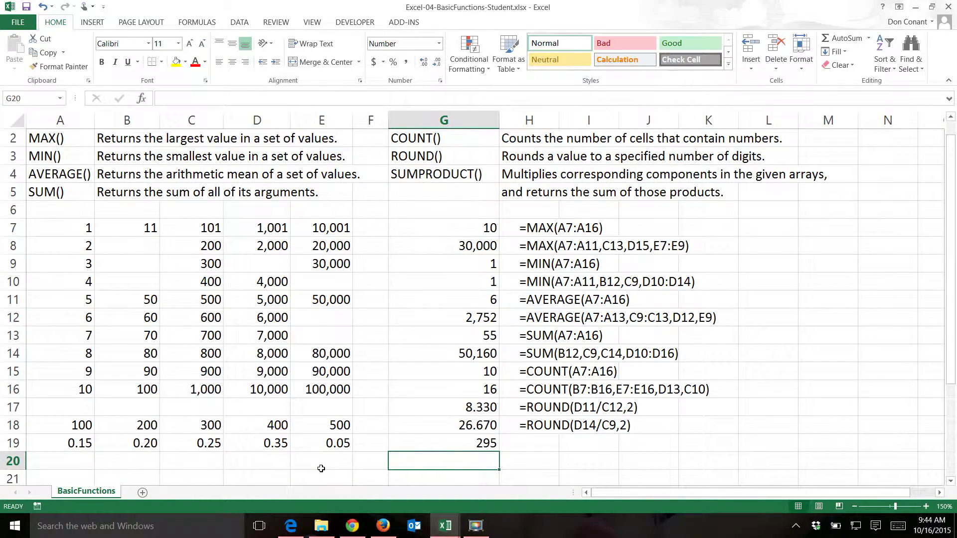
# Copy the FORMULATEXT formula from cell H18 down to H19.
pyautogui.press('Up')
pyautogui.click(517, 425)
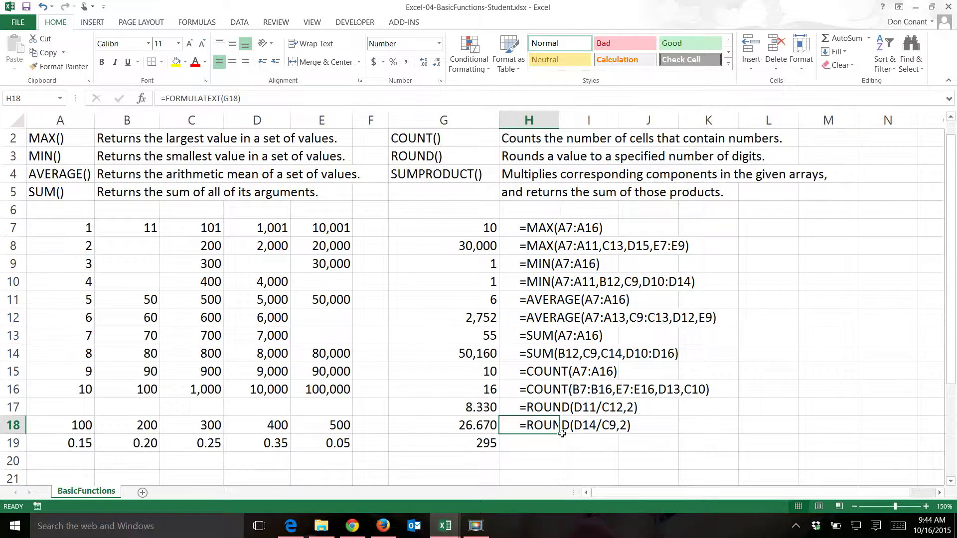
pyautogui.moveTo(562, 433); pyautogui.dragTo(548, 451)
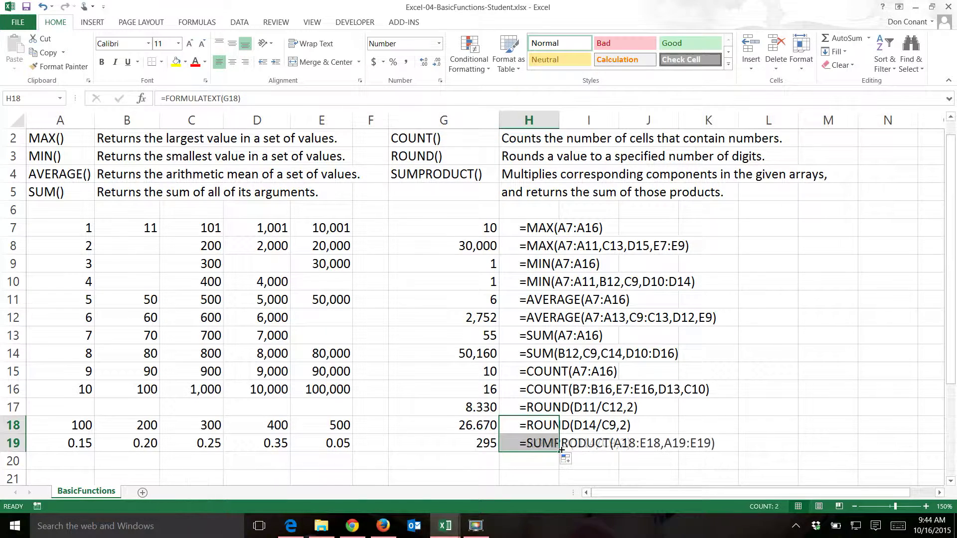
# Enter a formula in cell A21 that multiplies A18 by A19, and fill it across through E21.
pyautogui.scroll(-1, 453, 452)
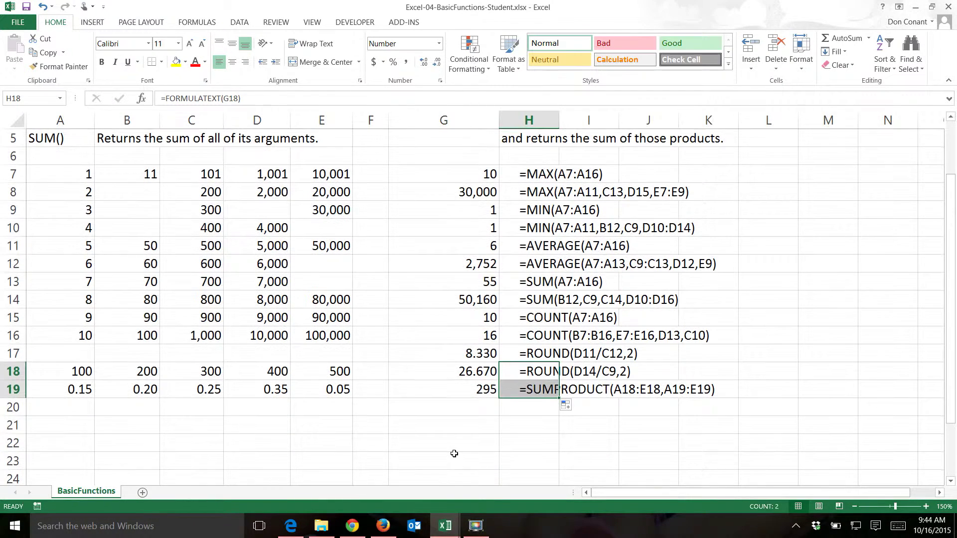
pyautogui.click(83, 421)
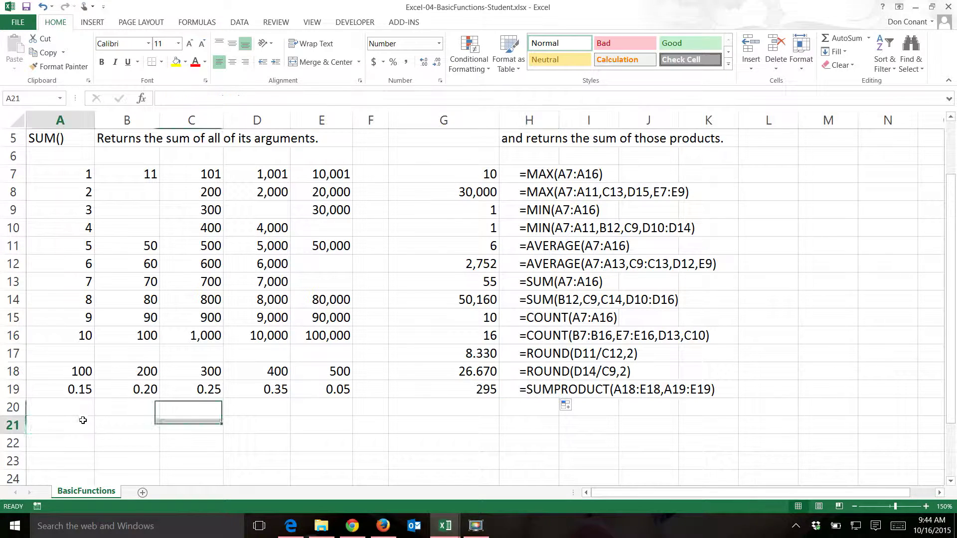
pyautogui.write('=')
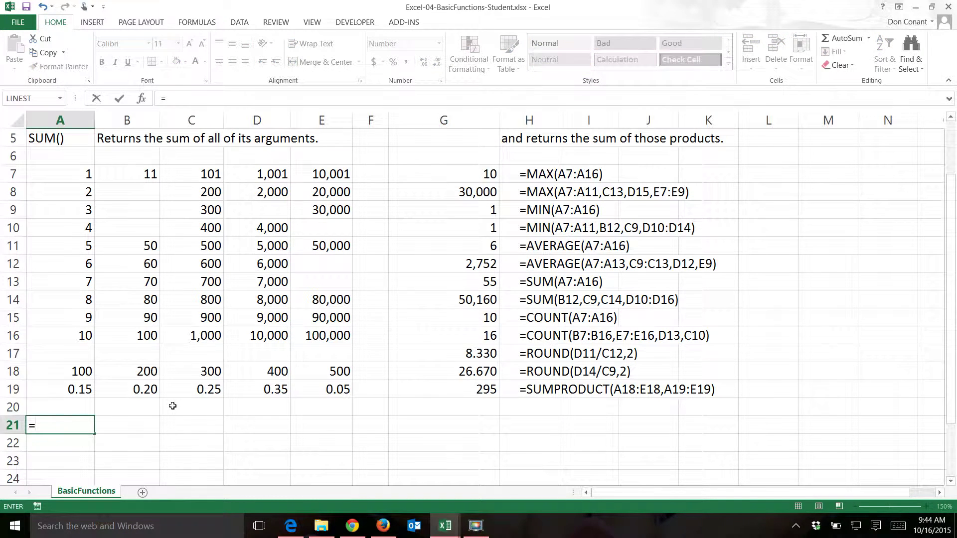
pyautogui.press('Up')
pyautogui.press('Up')
pyautogui.press('Up')
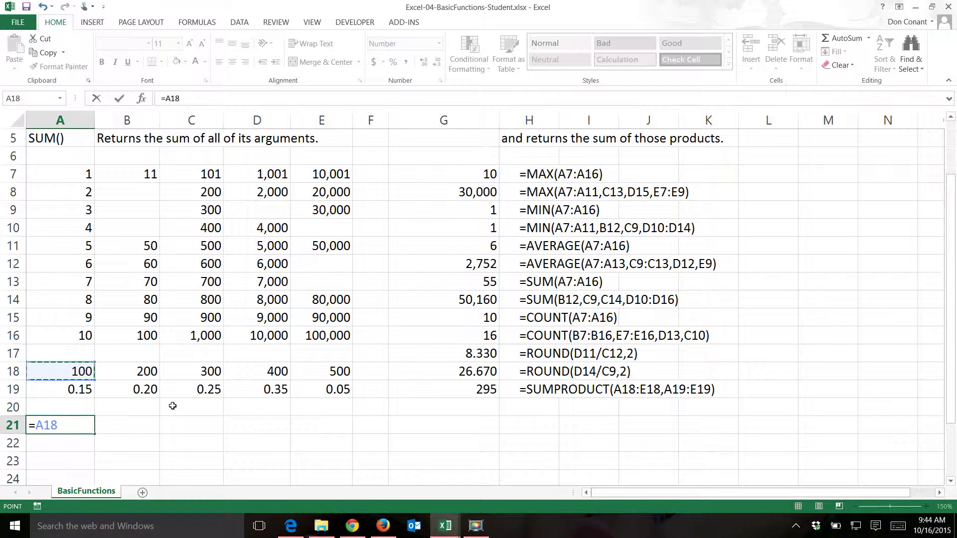
pyautogui.write('*')
pyautogui.press('Up')
pyautogui.press('Up')
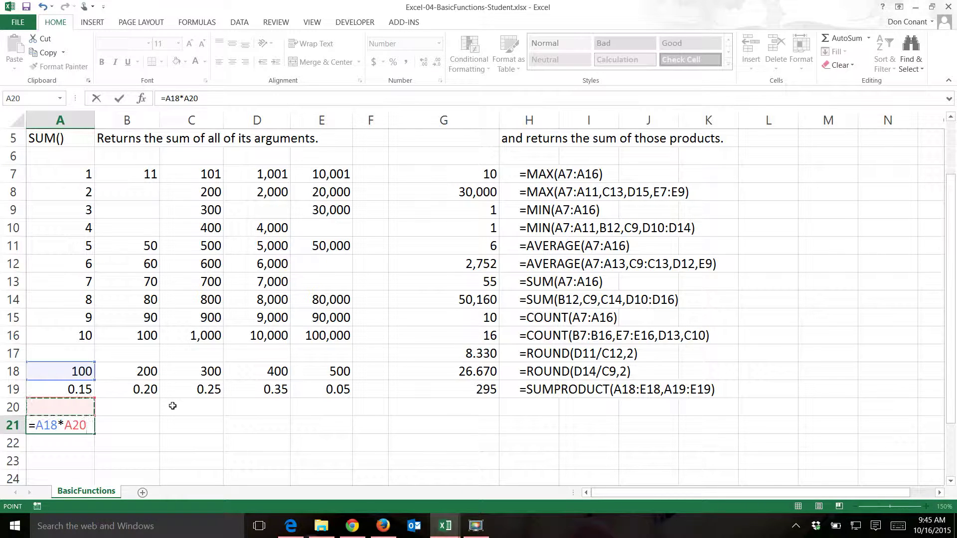
pyautogui.press('Return')
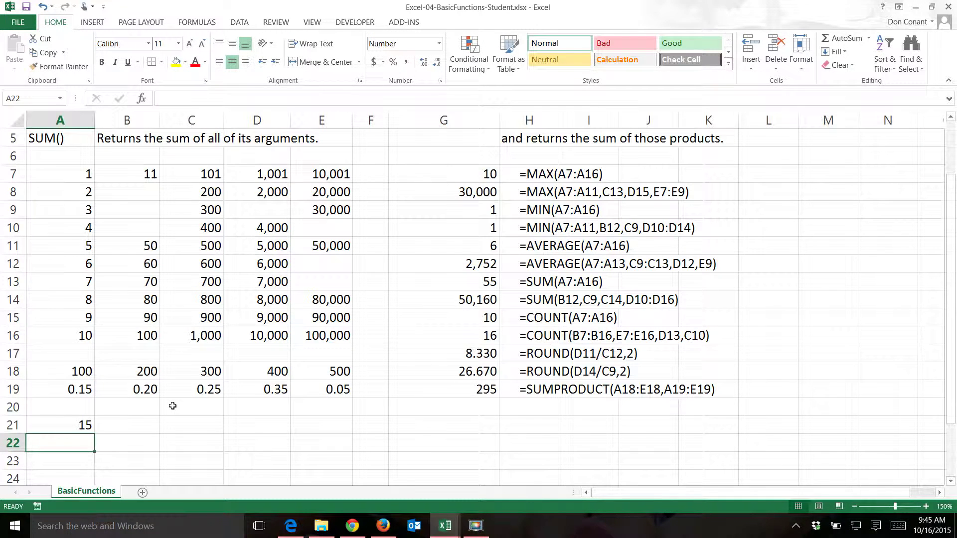
pyautogui.click(81, 427)
pyautogui.moveTo(96, 433); pyautogui.dragTo(322, 433)
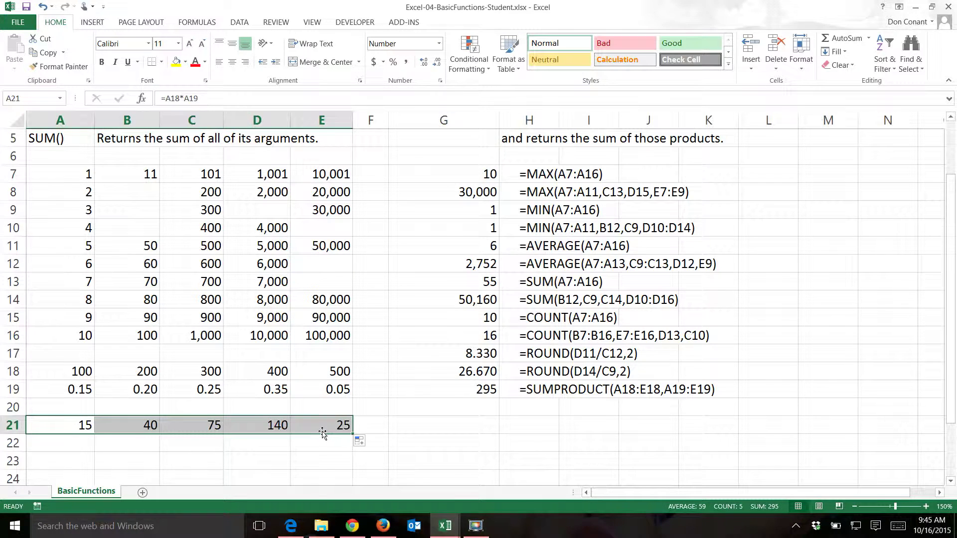
# Enter a FORMULATEXT formula in cell A22 that references A21, and fill it across through E22.
pyautogui.click(80, 439)
pyautogui.write('=')
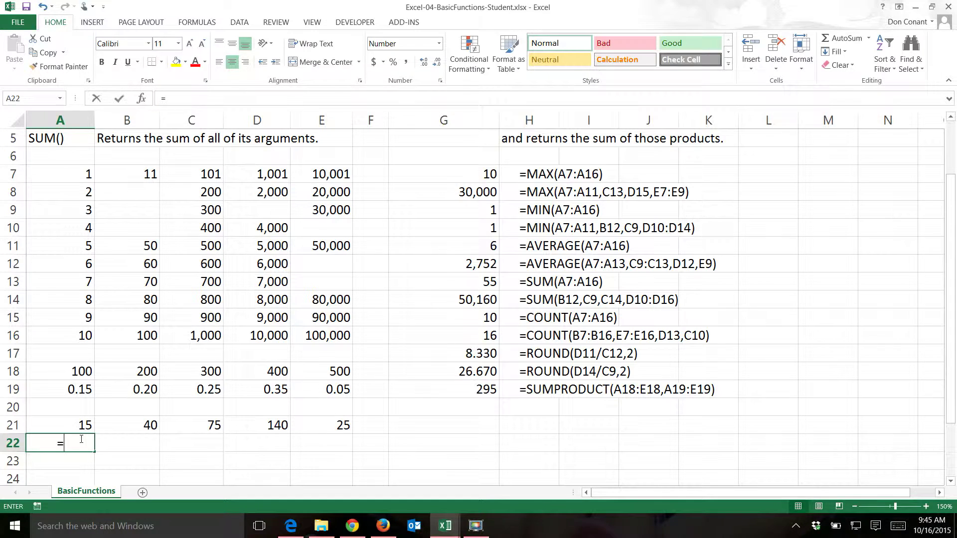
pyautogui.write('formulate')
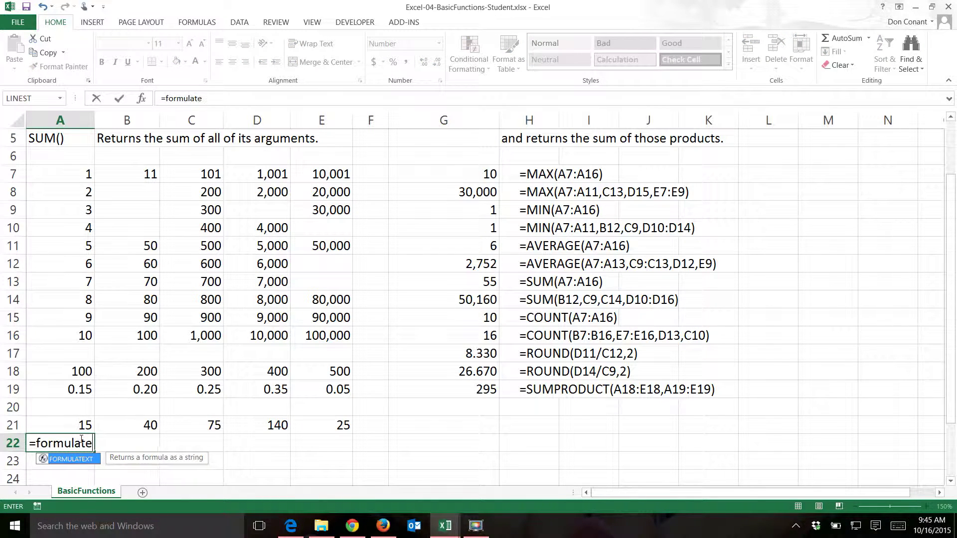
pyautogui.write('xt(')
pyautogui.press('Up')
pyautogui.write(')')
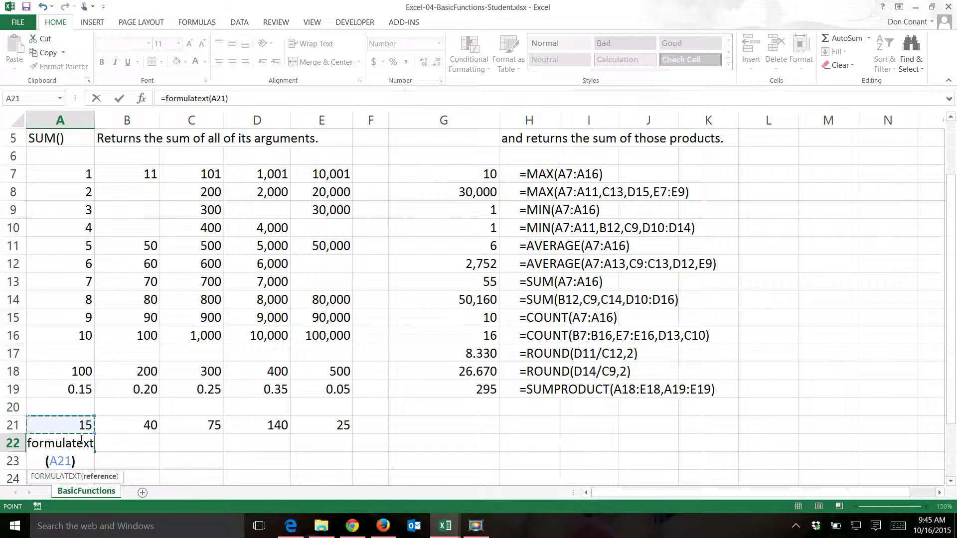
pyautogui.hotkey('ctrl', 'Return')
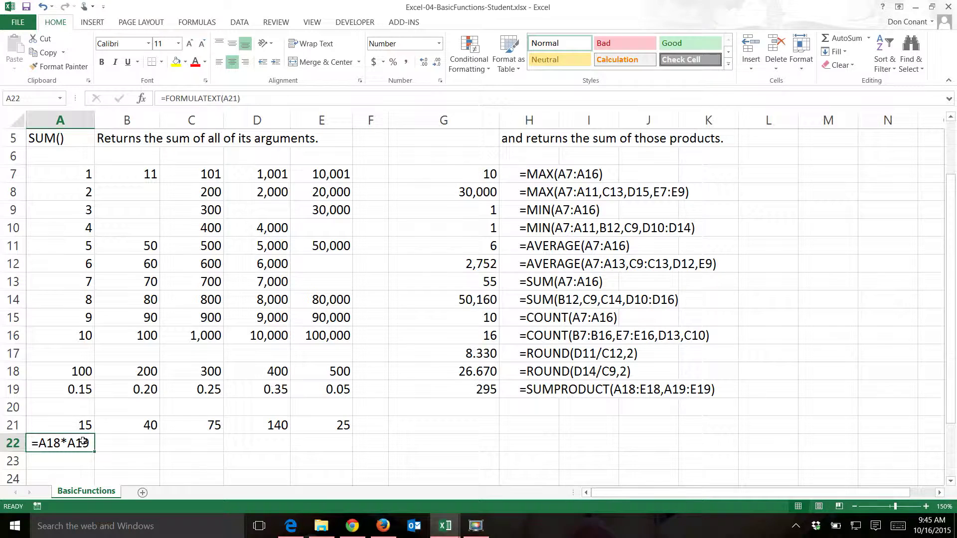
pyautogui.moveTo(94, 452); pyautogui.dragTo(337, 451)
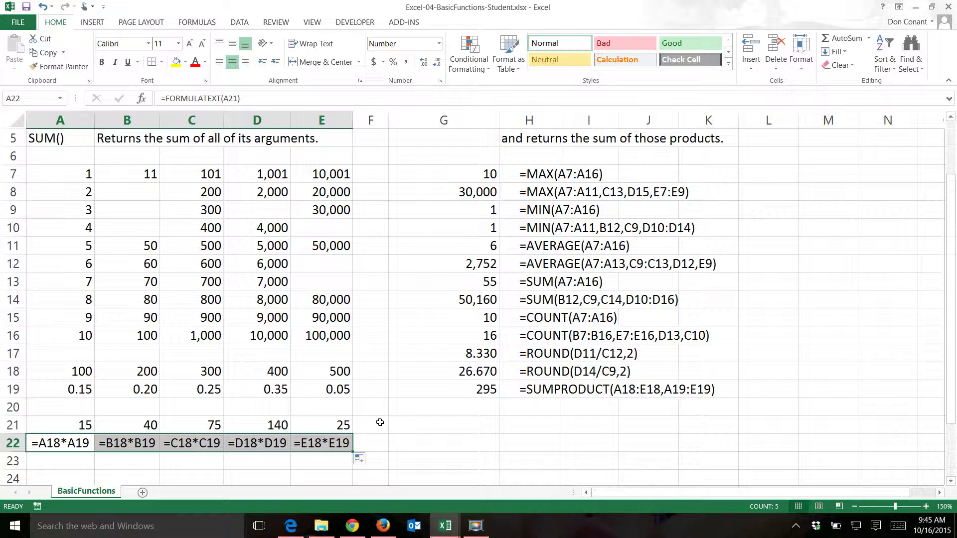
# Enter the formula =A21+B21+C21+D21+E21 in cell G21 to add the five products.
pyautogui.click(444, 424)
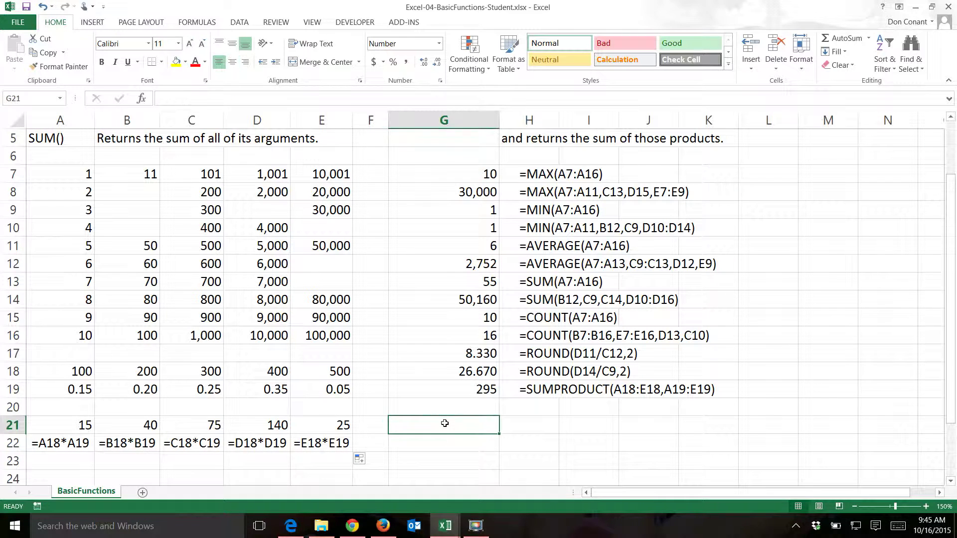
pyautogui.write('=')
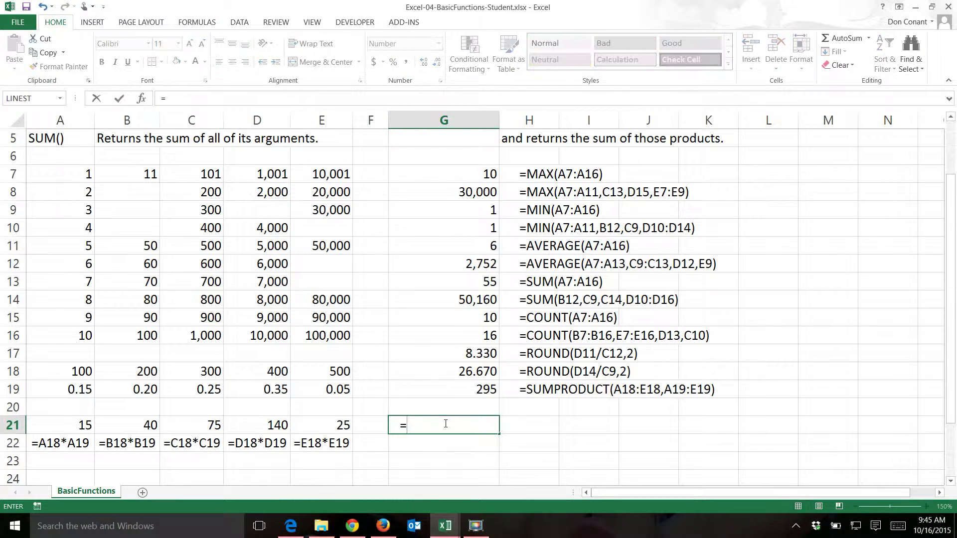
pyautogui.click(55, 425)
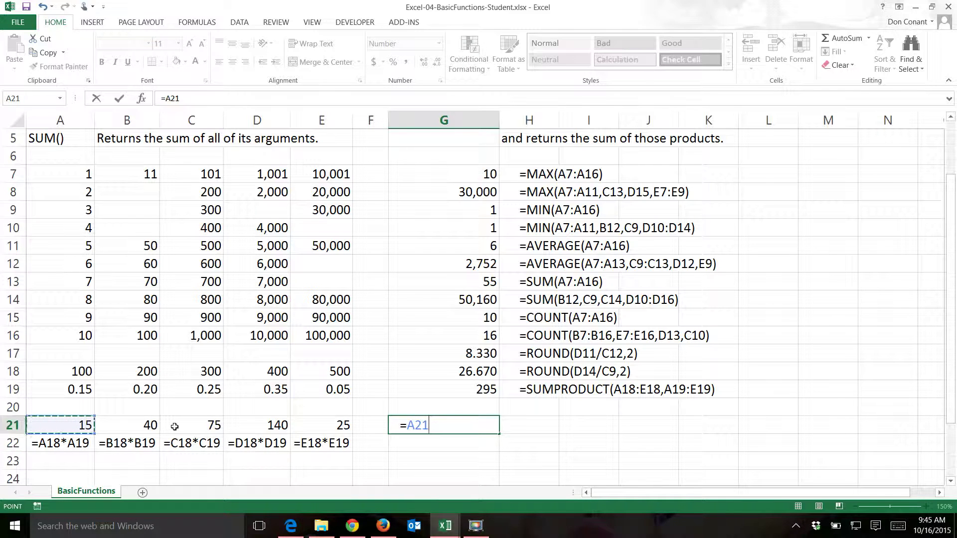
pyautogui.write('+')
pyautogui.click(142, 427)
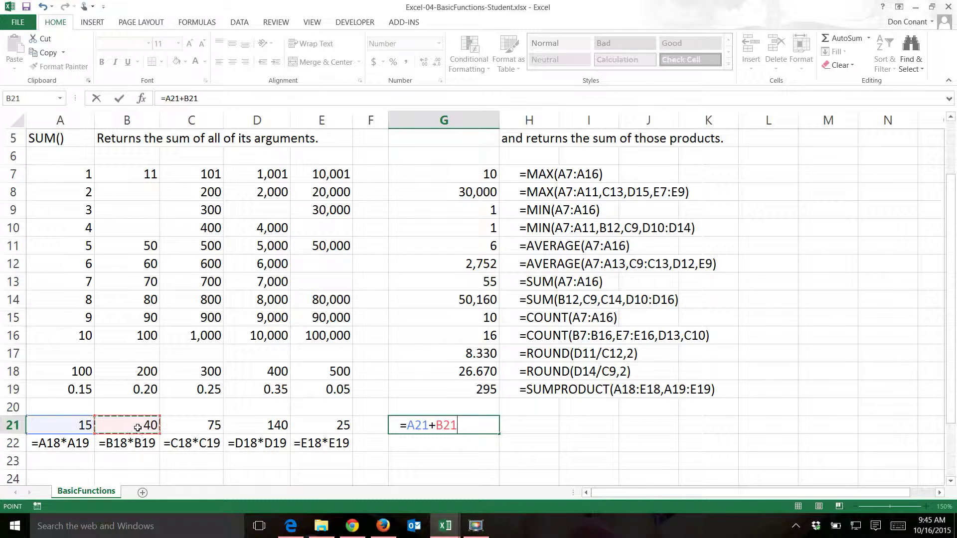
pyautogui.write('+')
pyautogui.click(187, 424)
pyautogui.write('+')
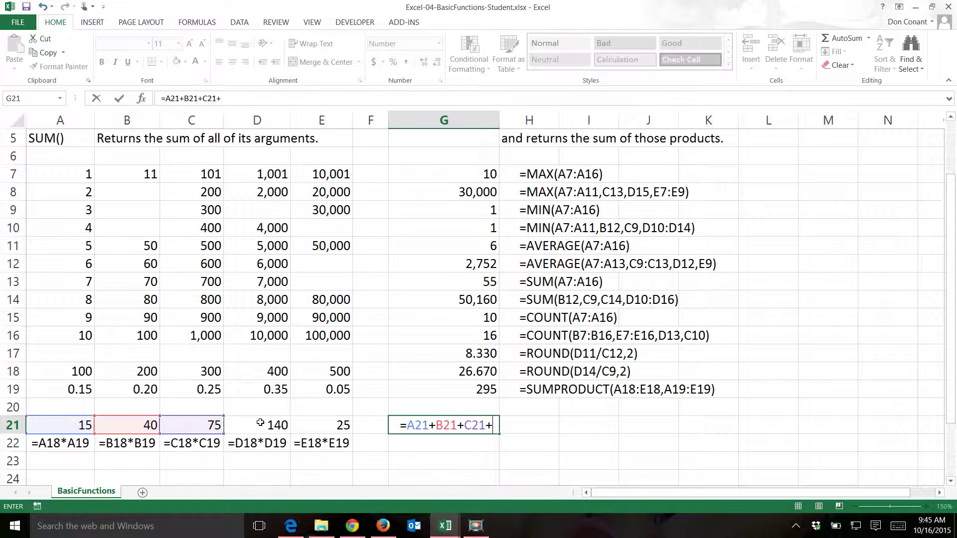
pyautogui.click(264, 424)
pyautogui.write('+')
pyautogui.click(324, 424)
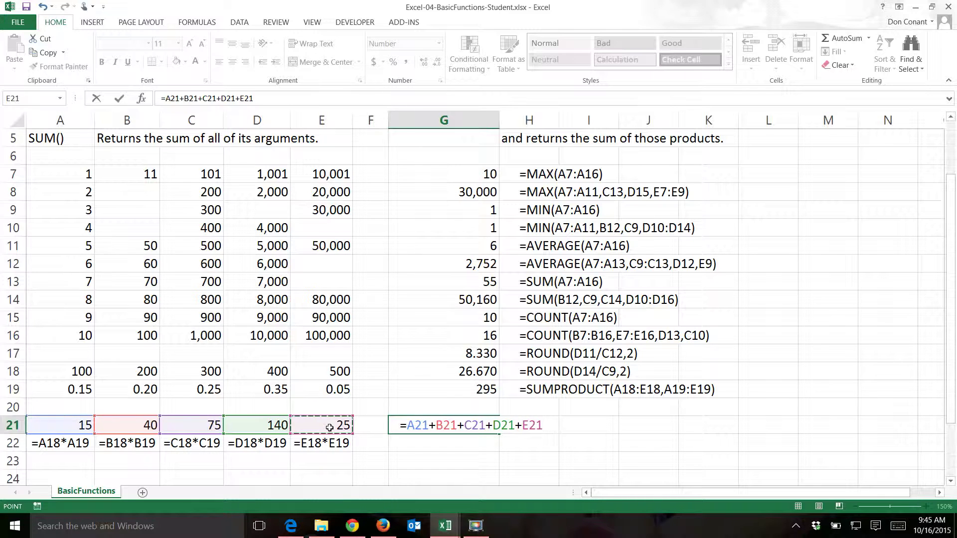
pyautogui.press('Return')
pyautogui.press('Up')
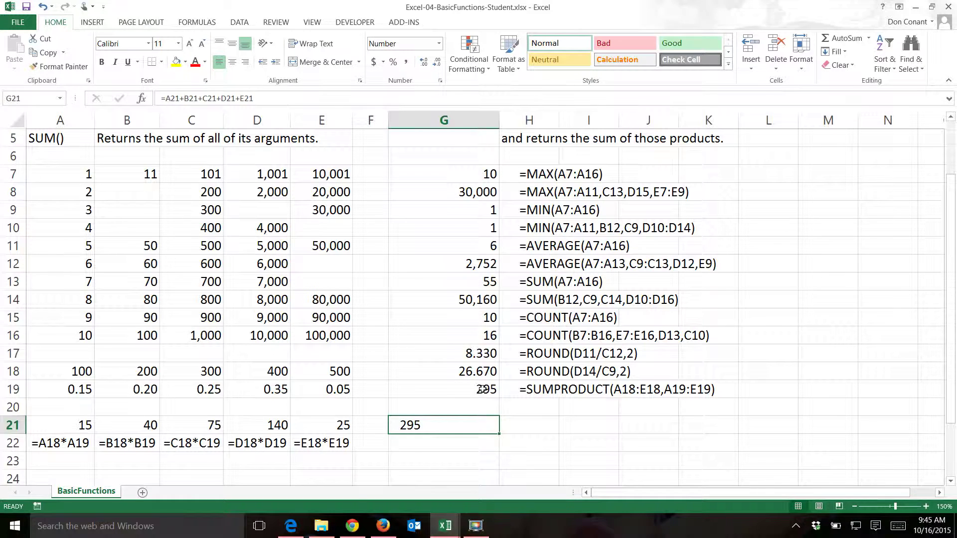
# Copy the FORMULATEXT formula from cell E22 into G22 to show the text of G21's formula.
pyautogui.click(314, 442)
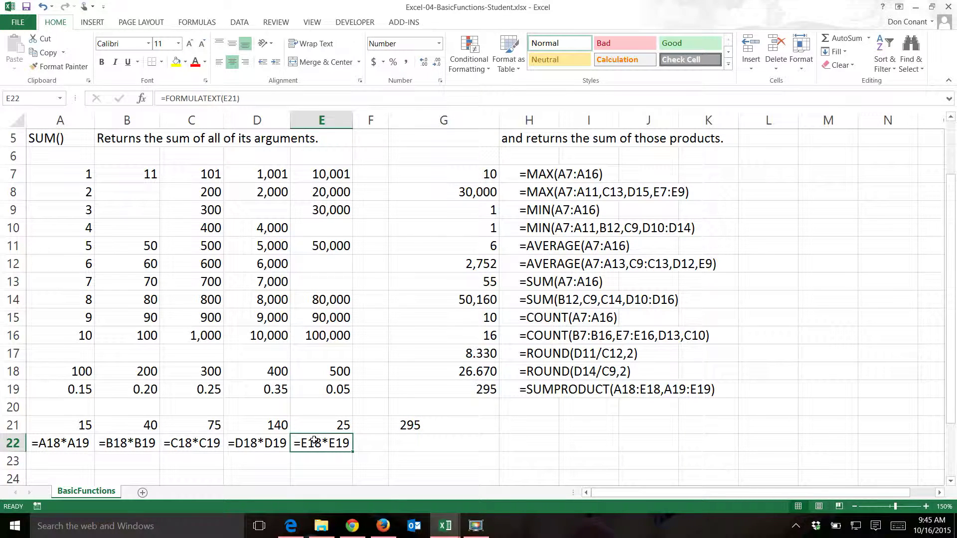
pyautogui.hotkey('ctrl', 'c')
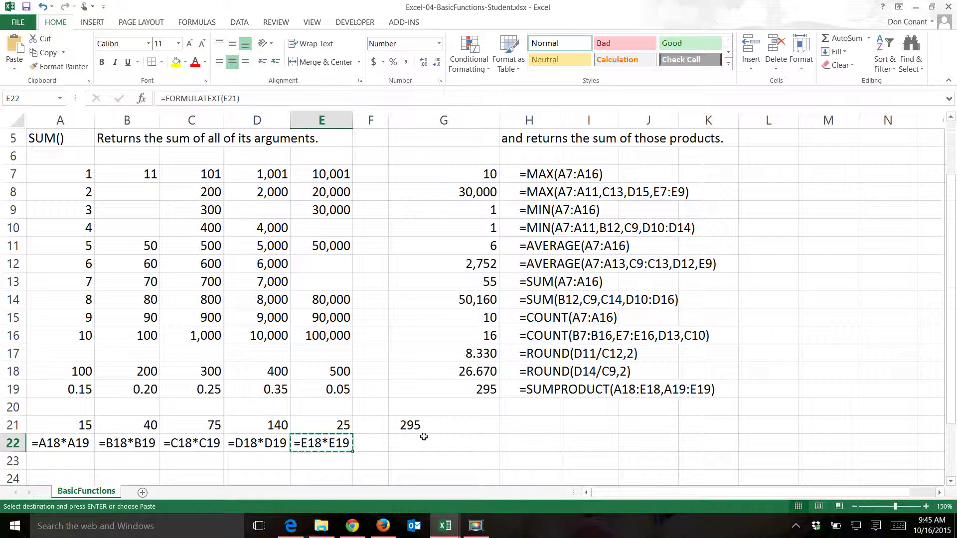
pyautogui.click(424, 437)
pyautogui.hotkey('ctrl', 'v')
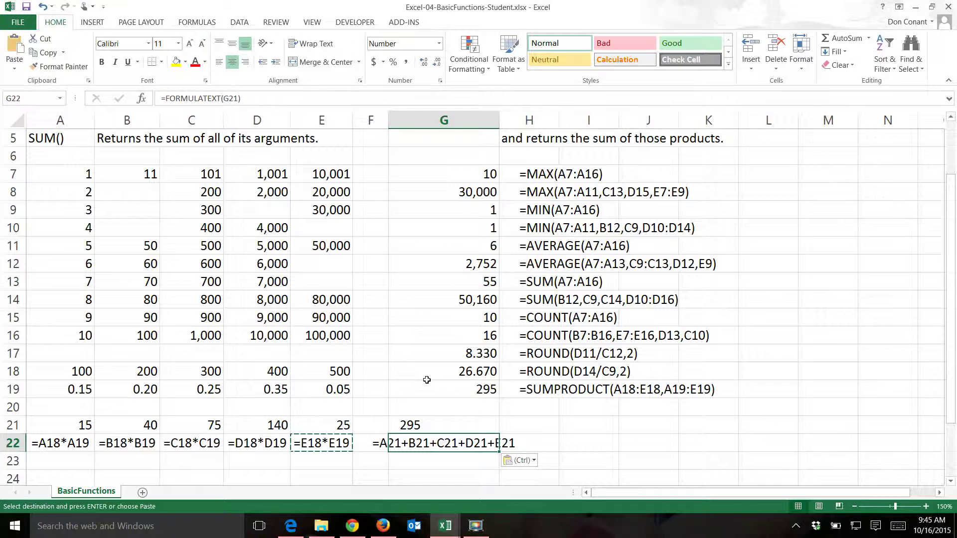
pyautogui.press('Escape')
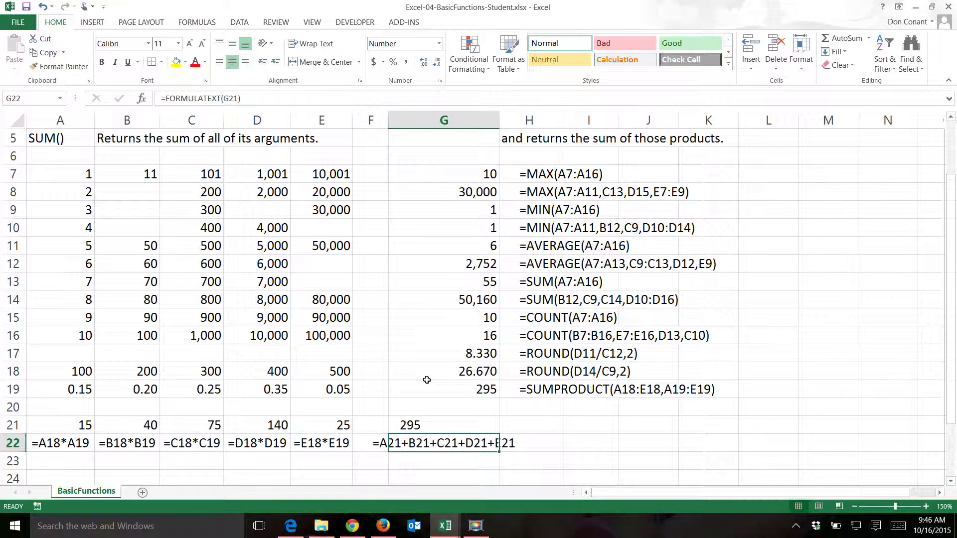
pyautogui.click(430, 407)
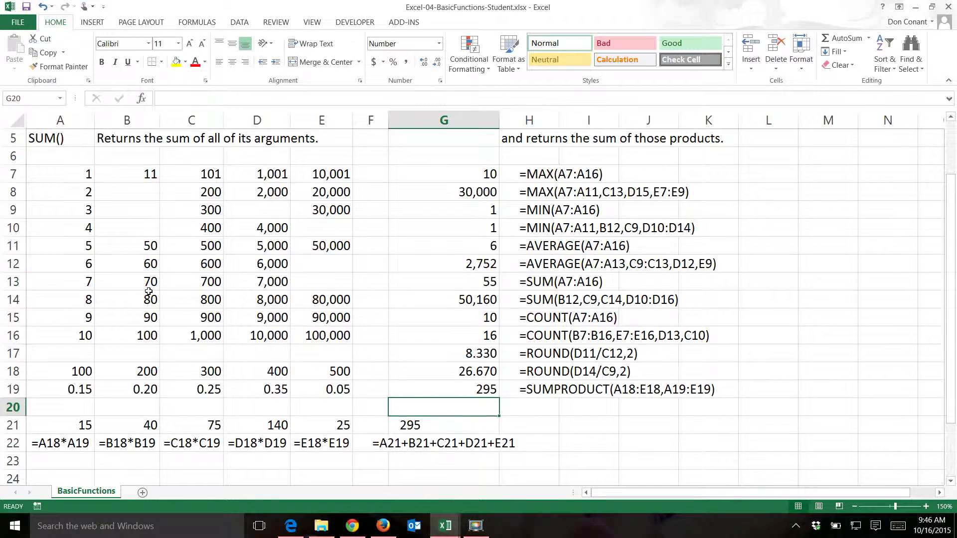
pyautogui.scroll(2, 148, 292)
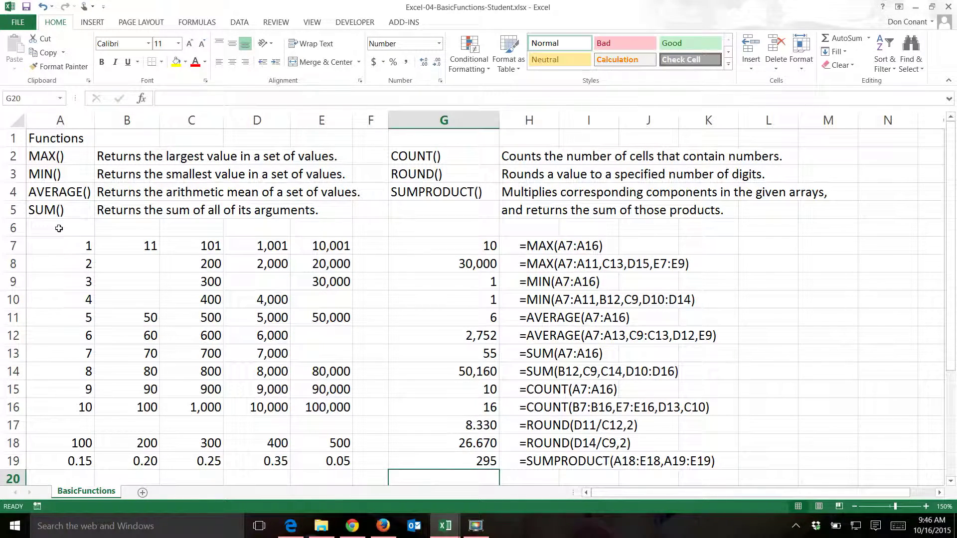